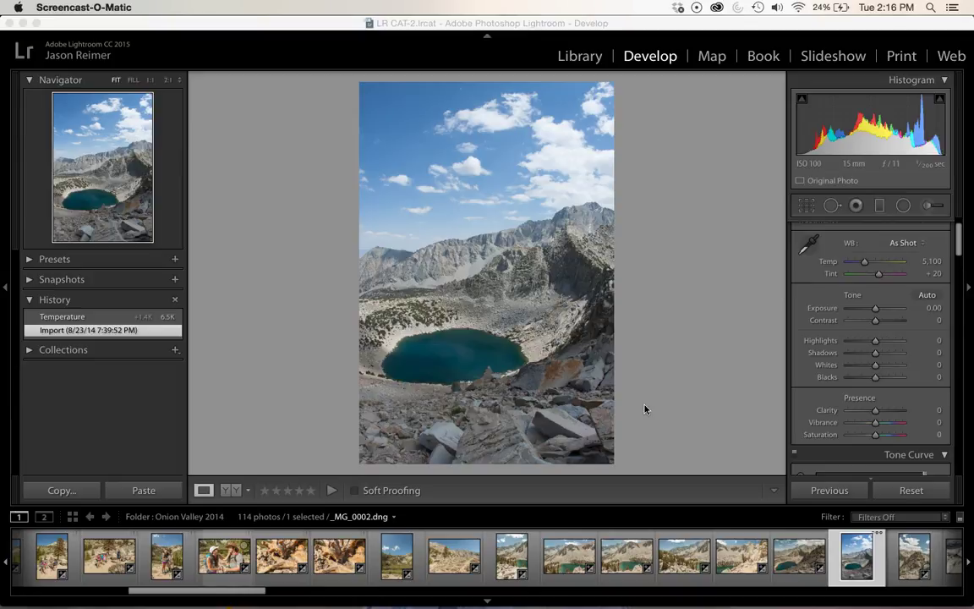
Step: Scroll the right-hand Develop panels down past Tone Curve, HSL and Split Toning to Detail's Sharpening section
{"action": "scroll", "coordinate": [902, 435], "scroll_direction": "down", "scroll_amount": 15}
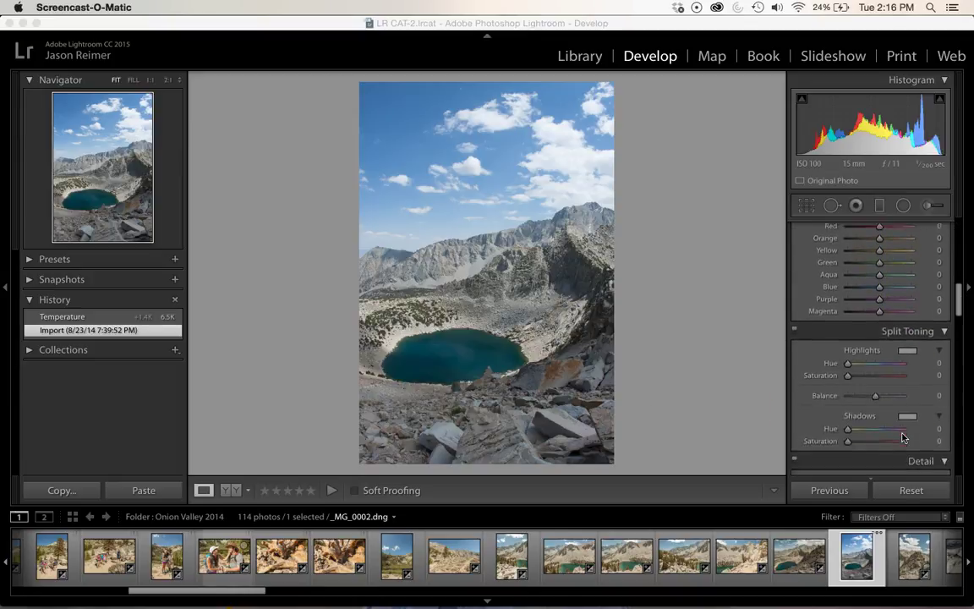
{"action": "scroll", "coordinate": [902, 437], "scroll_direction": "down", "scroll_amount": 8}
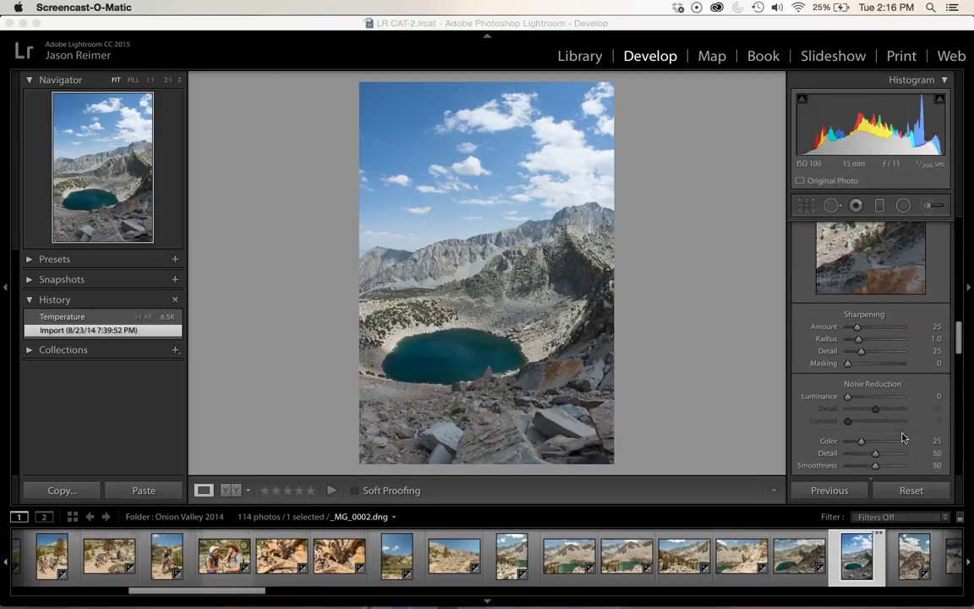
{"action": "scroll", "coordinate": [903, 433], "scroll_direction": "down", "scroll_amount": 2}
{"action": "left_click", "coordinate": [904, 371]}
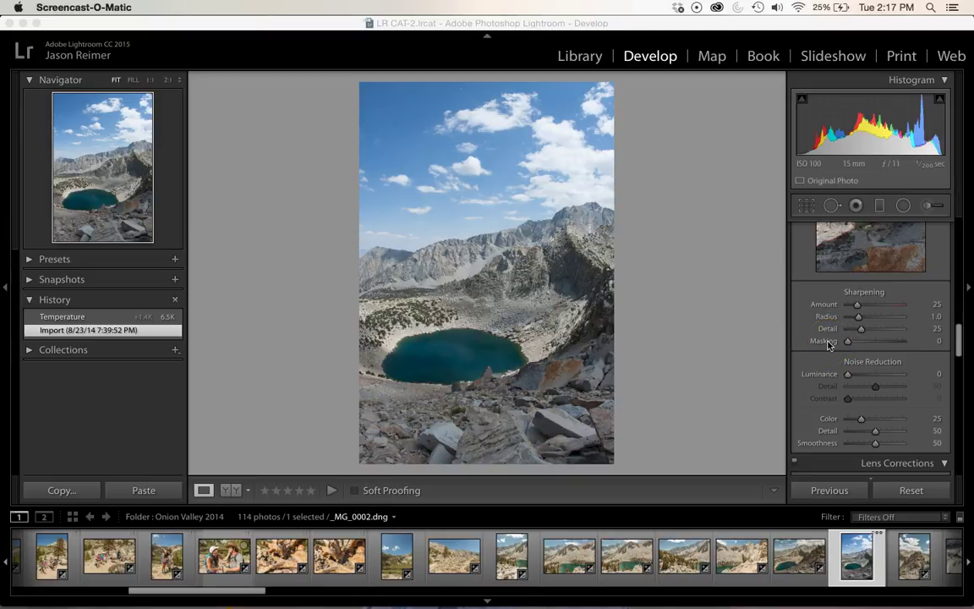
Step: Warm the white balance Temp to 6,914 and raise Exposure to +0.14
{"action": "scroll", "coordinate": [828, 344], "scroll_direction": "up", "scroll_amount": 10}
{"action": "left_click", "coordinate": [881, 303]}
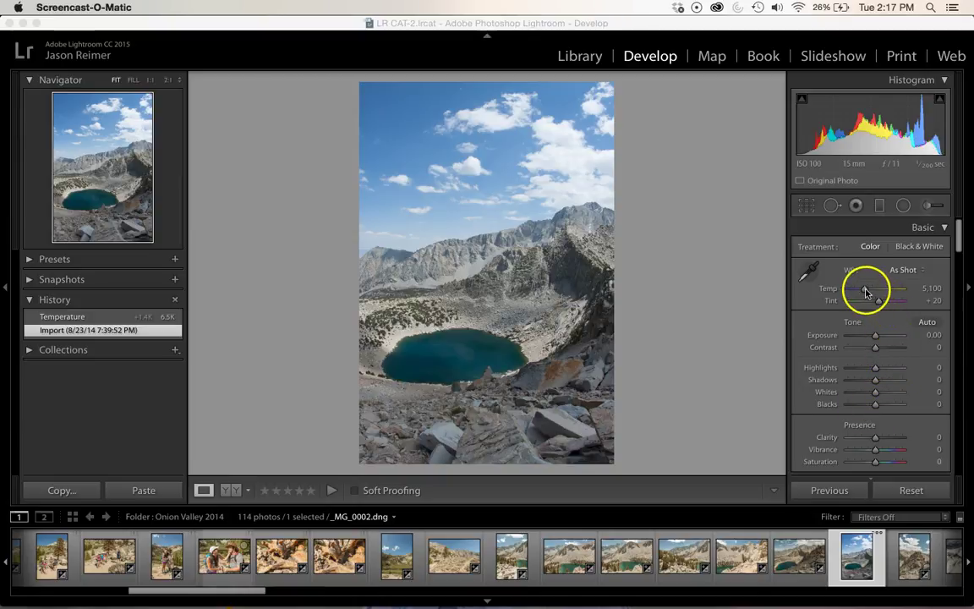
{"action": "left_click_drag", "start_coordinate": [865, 292], "coordinate": [877, 291]}
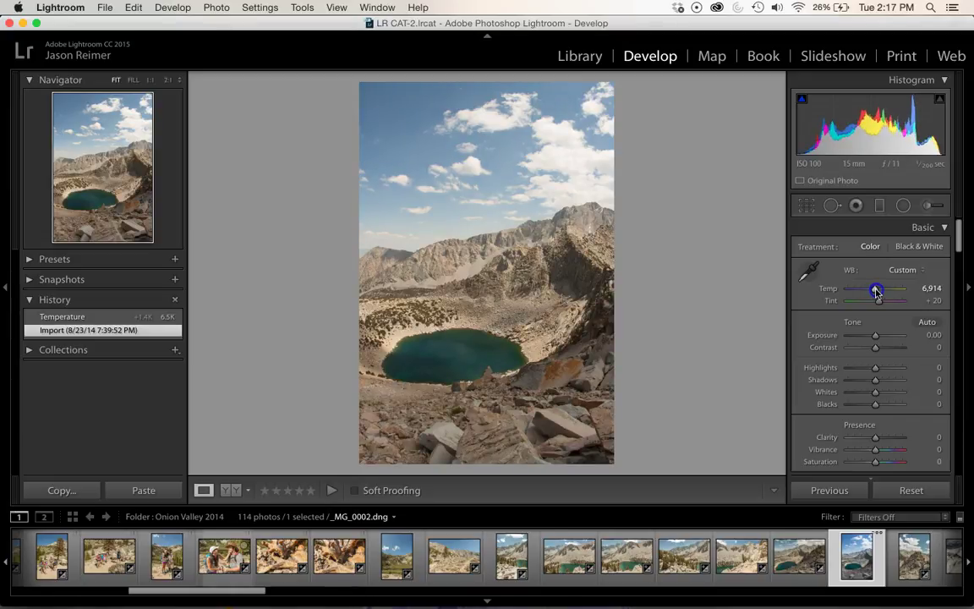
{"action": "left_click_drag", "start_coordinate": [877, 292], "coordinate": [877, 292]}
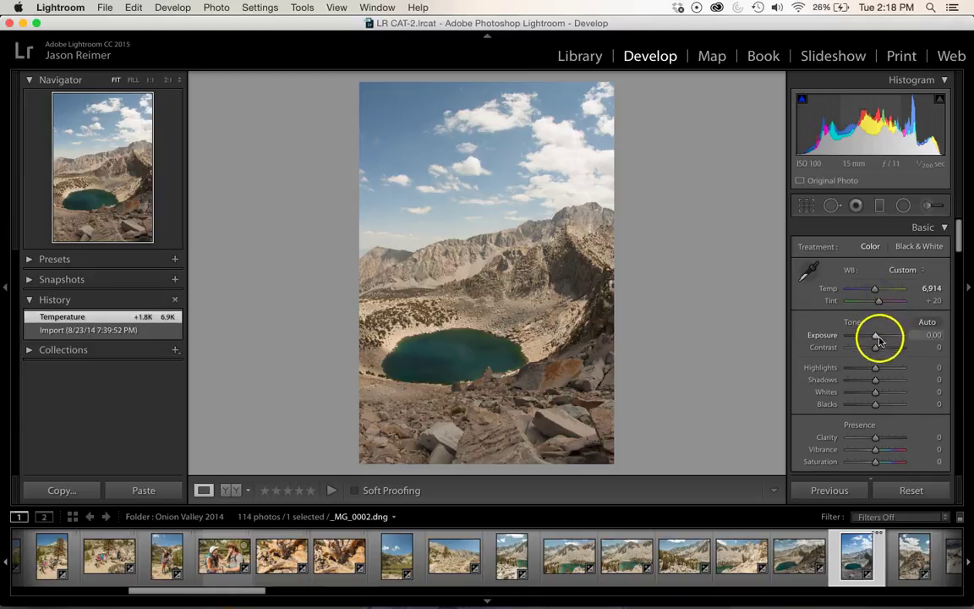
{"action": "left_click", "coordinate": [934, 337]}
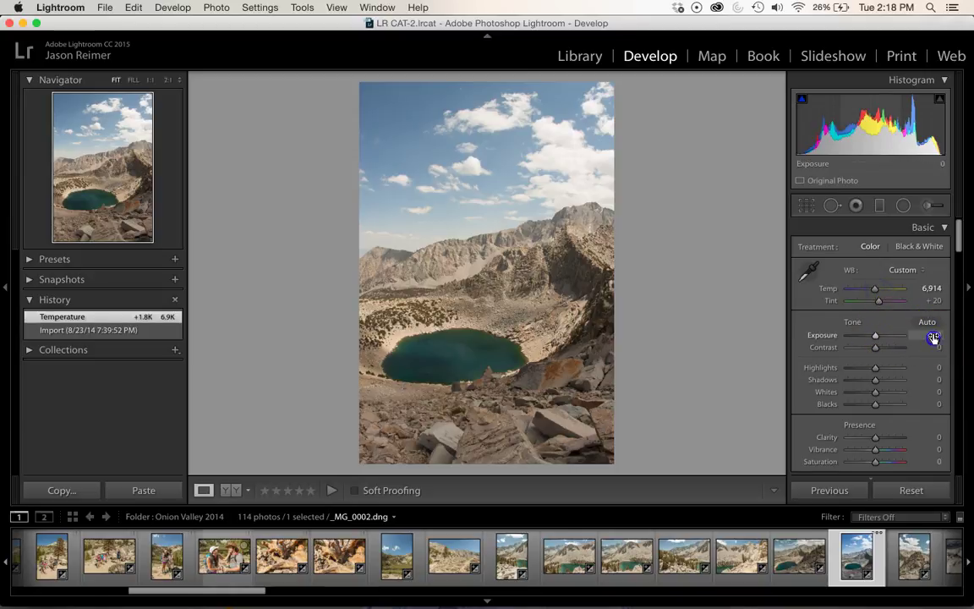
{"action": "left_click_drag", "start_coordinate": [935, 337], "coordinate": [935, 337]}
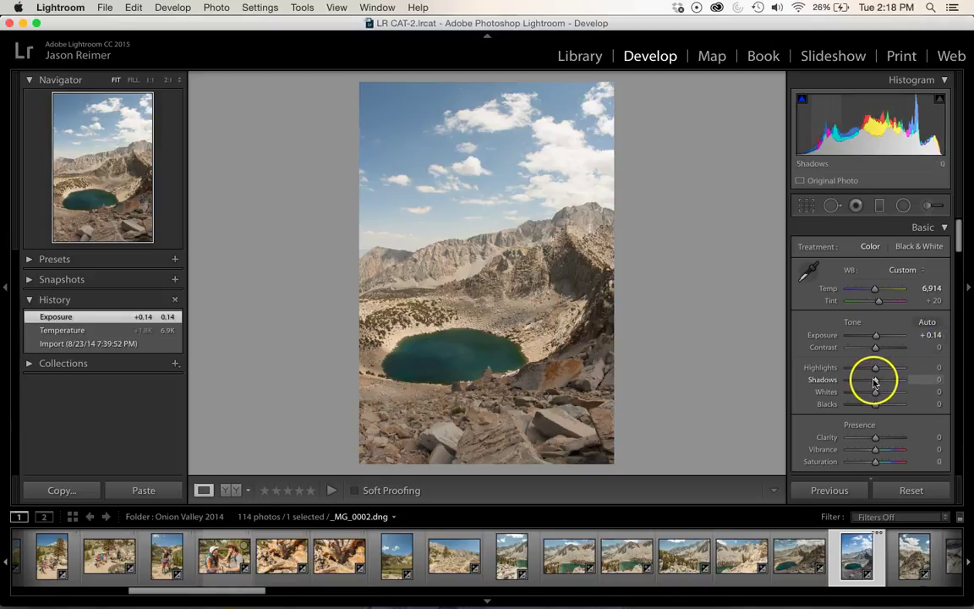
Step: Lift Shadows to +78, pull Highlights to -63, and set Clarity to +15
{"action": "mouse_move", "coordinate": [876, 380]}
{"action": "left_mouse_down"}
{"action": "mouse_move", "coordinate": [897, 382]}
{"action": "mouse_move", "coordinate": [859, 369]}
{"action": "left_mouse_up"}
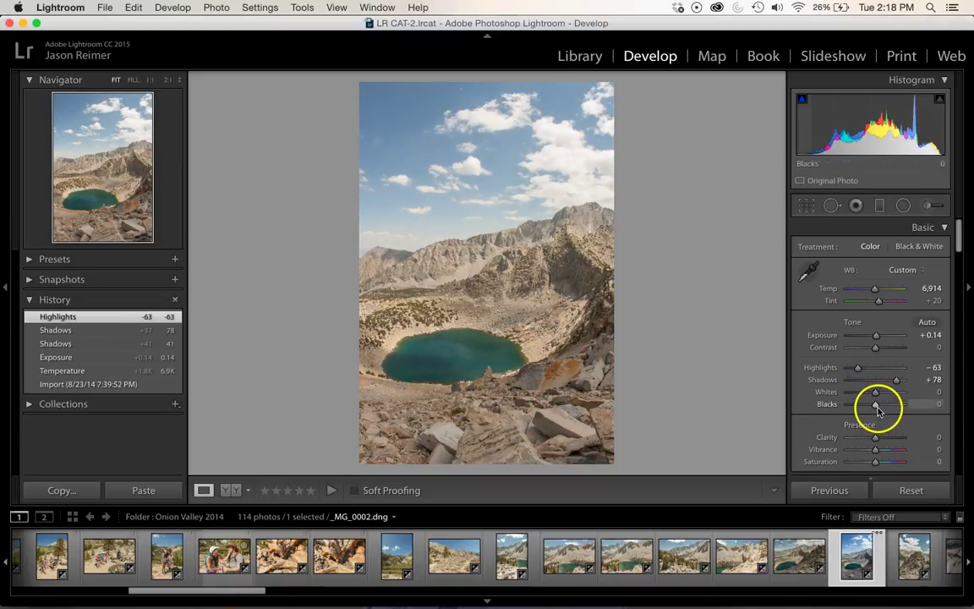
{"action": "left_click_drag", "start_coordinate": [877, 408], "coordinate": [880, 410]}
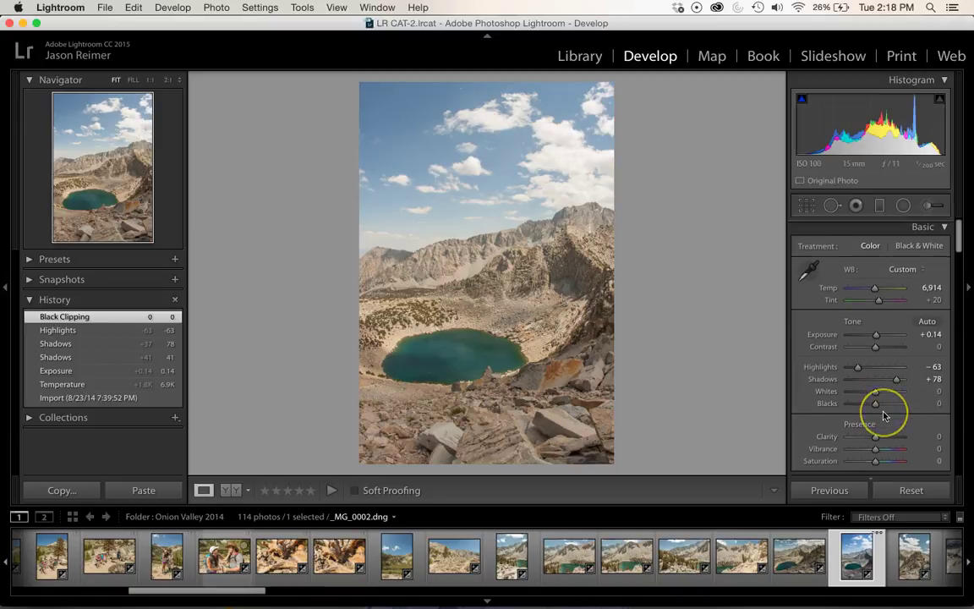
{"action": "scroll", "coordinate": [881, 414], "scroll_direction": "down", "scroll_amount": 2}
{"action": "left_click", "coordinate": [935, 423]}
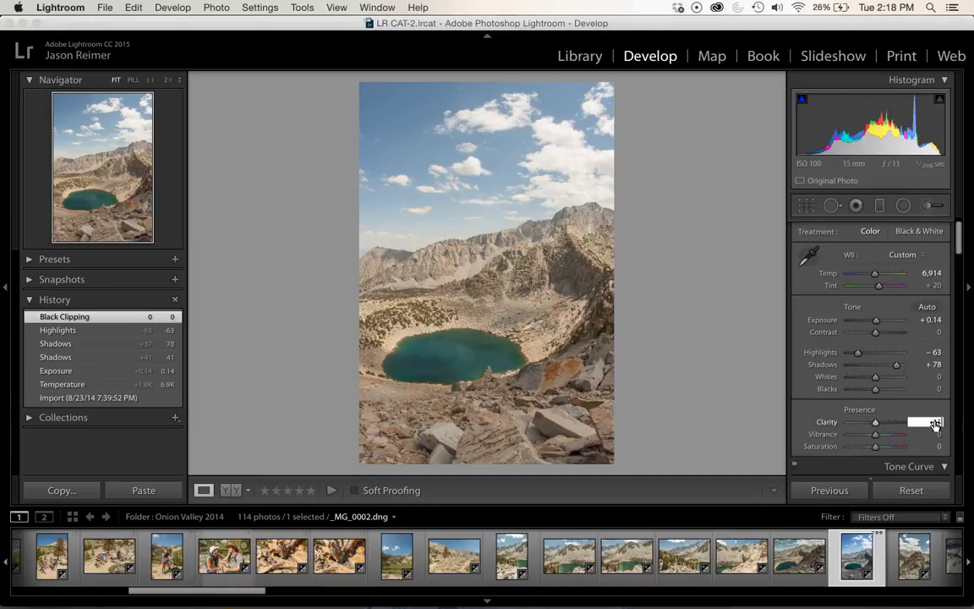
{"action": "type", "text": "15"}
{"action": "key", "text": "Return"}
{"action": "left_click", "coordinate": [909, 414]}
{"action": "scroll", "coordinate": [907, 416], "scroll_direction": "down", "scroll_amount": 2}
{"action": "scroll", "coordinate": [907, 416], "scroll_direction": "down", "scroll_amount": 15}
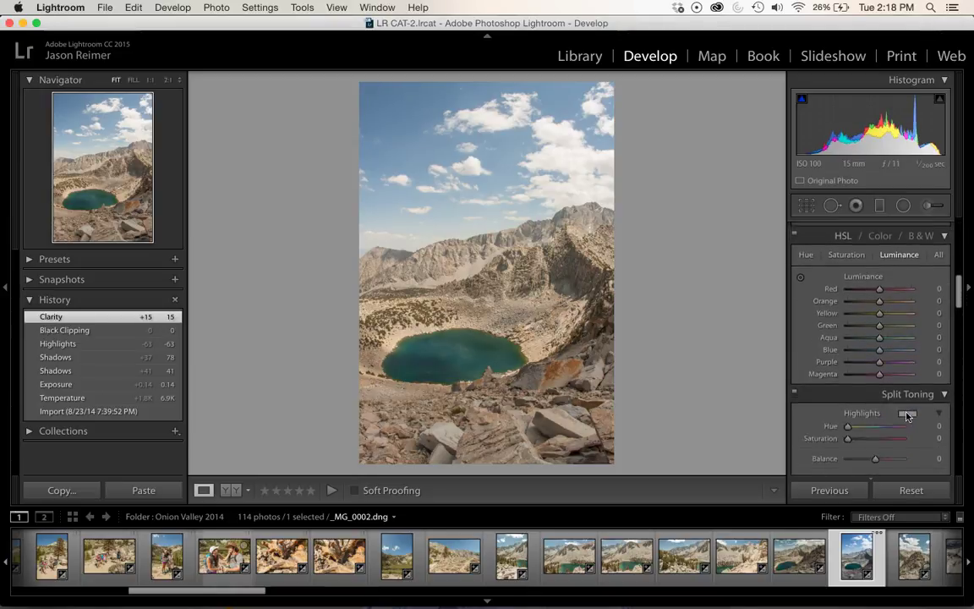
Step: Pan the Detail close-up preview onto the rocky edge of the green lake, picking the spot from the photo
{"action": "scroll", "coordinate": [907, 416], "scroll_direction": "down", "scroll_amount": 5}
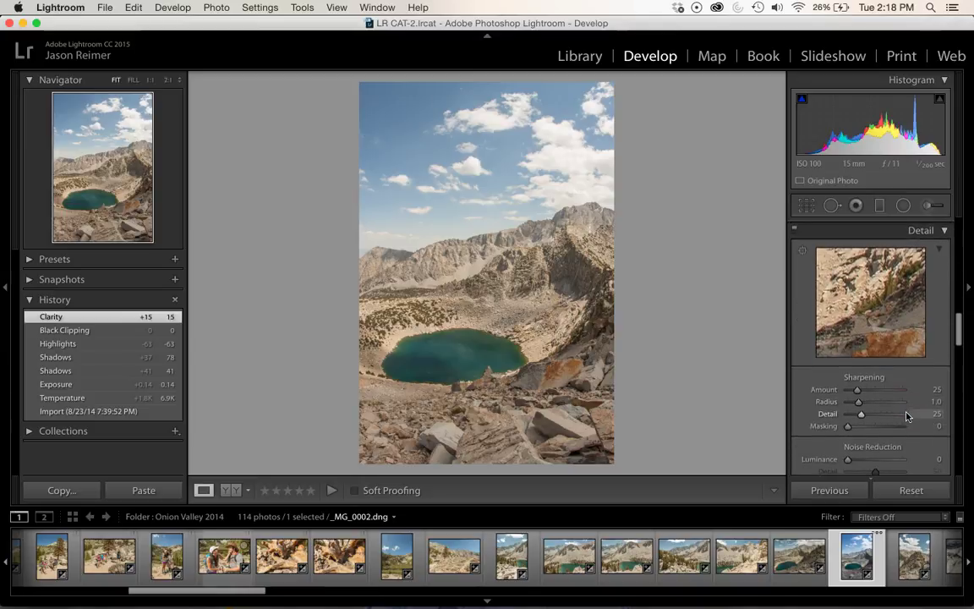
{"action": "scroll", "coordinate": [907, 416], "scroll_direction": "up", "scroll_amount": 1}
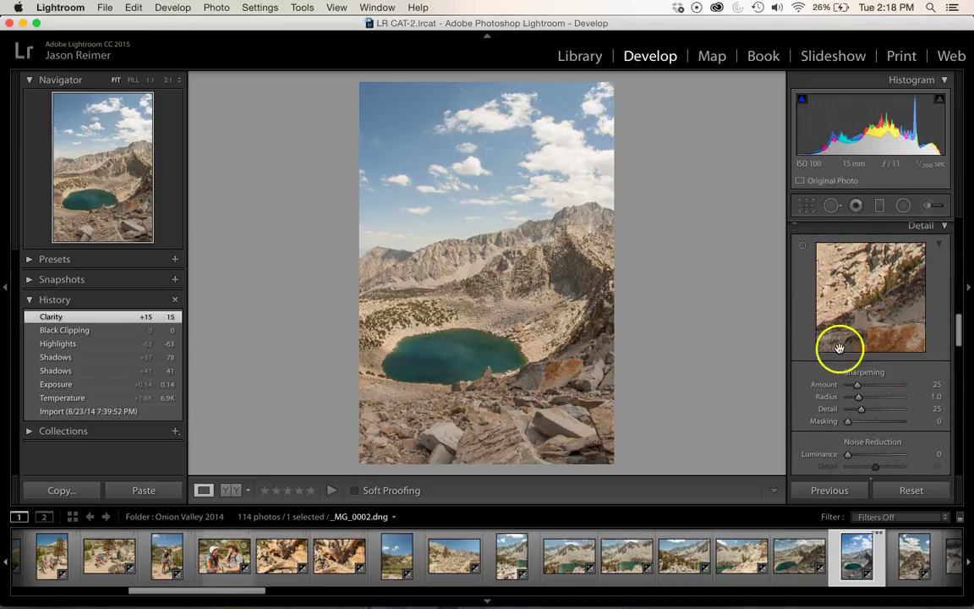
{"action": "left_click_drag", "start_coordinate": [851, 347], "coordinate": [888, 283]}
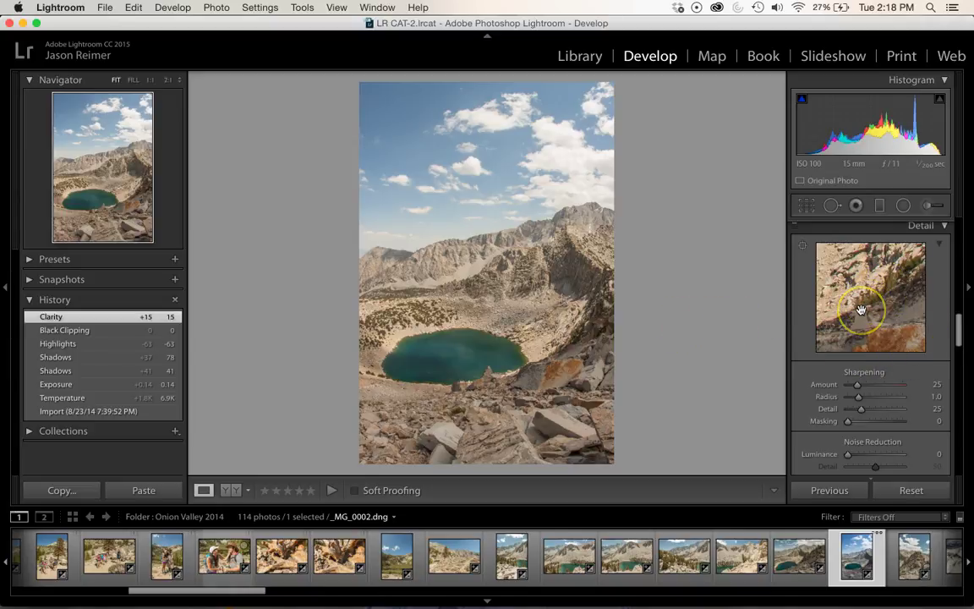
{"action": "left_click_drag", "start_coordinate": [860, 299], "coordinate": [892, 318]}
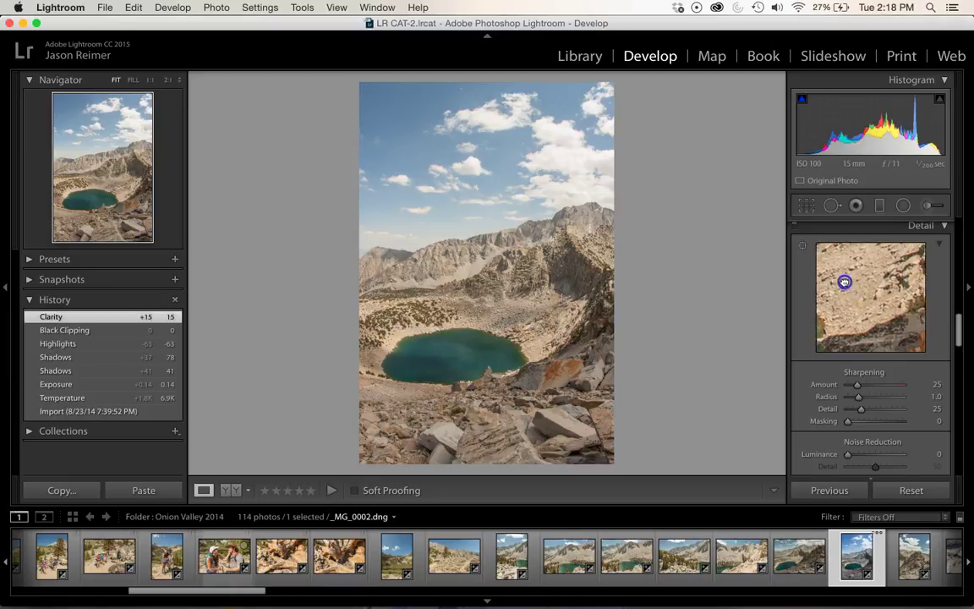
{"action": "left_click", "coordinate": [802, 246]}
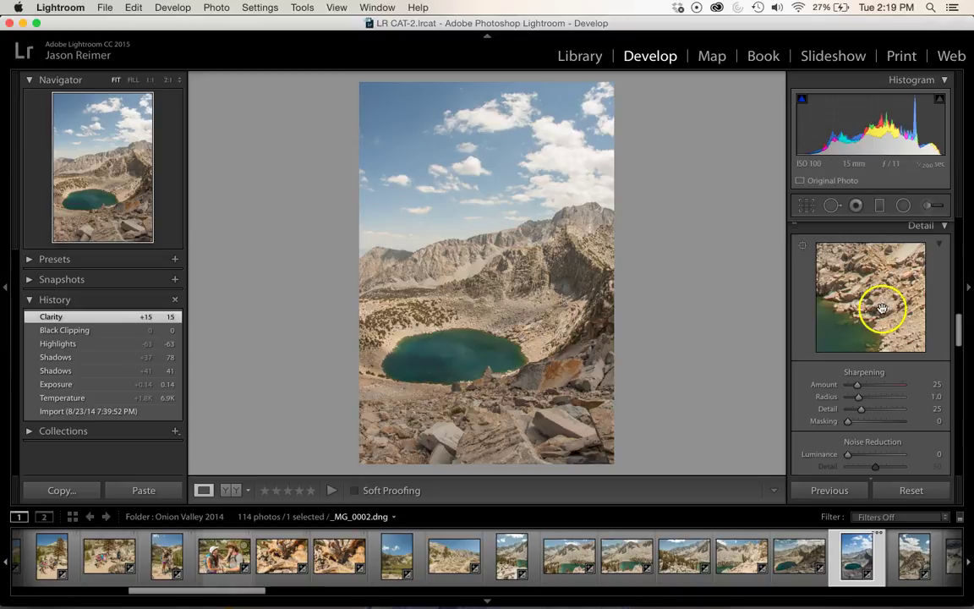
{"action": "left_click_drag", "start_coordinate": [880, 304], "coordinate": [850, 309]}
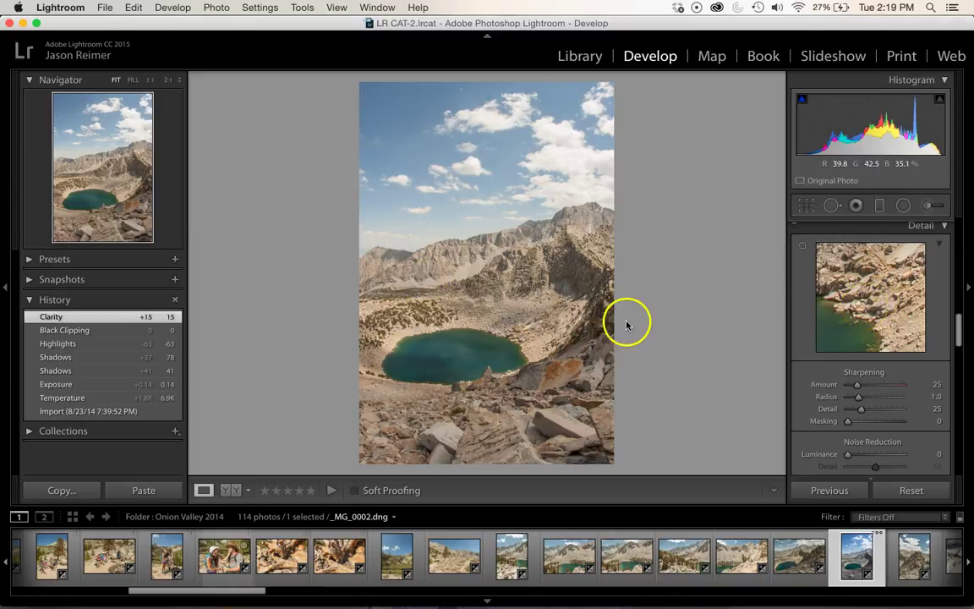
{"action": "left_click_drag", "start_coordinate": [852, 317], "coordinate": [864, 312]}
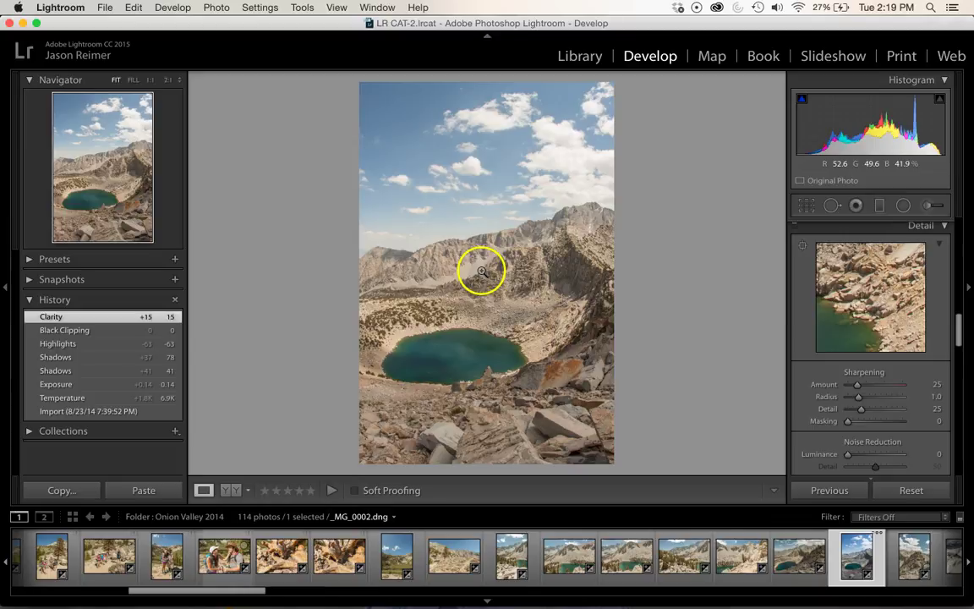
Step: Zoom the photo to 1:1 on the rocky mountain face and shift the sharpening preview toward the water
{"action": "left_click", "coordinate": [150, 80]}
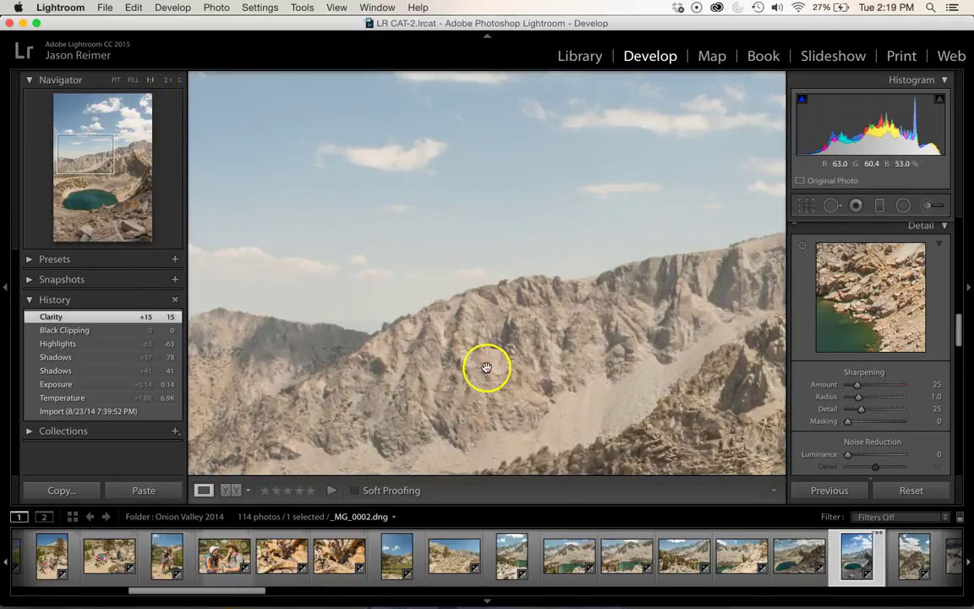
{"action": "left_click_drag", "start_coordinate": [487, 367], "coordinate": [472, 309]}
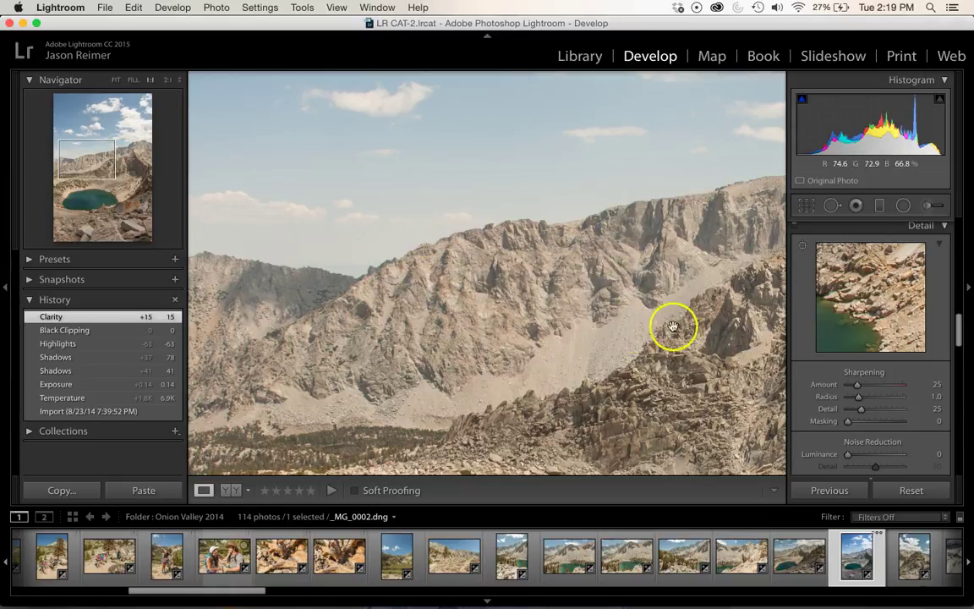
{"action": "left_click_drag", "start_coordinate": [848, 326], "coordinate": [872, 332]}
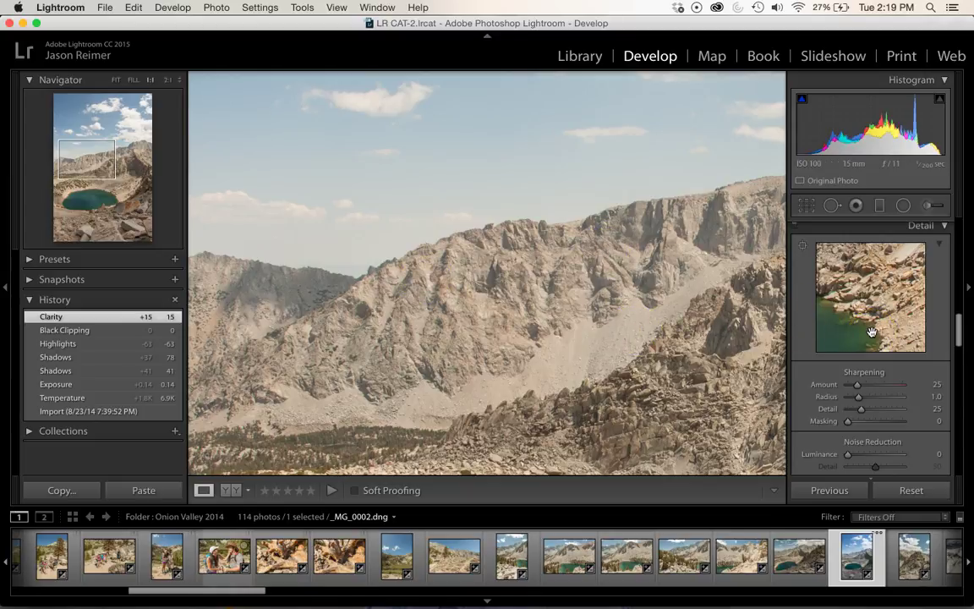
{"action": "left_click", "coordinate": [875, 392]}
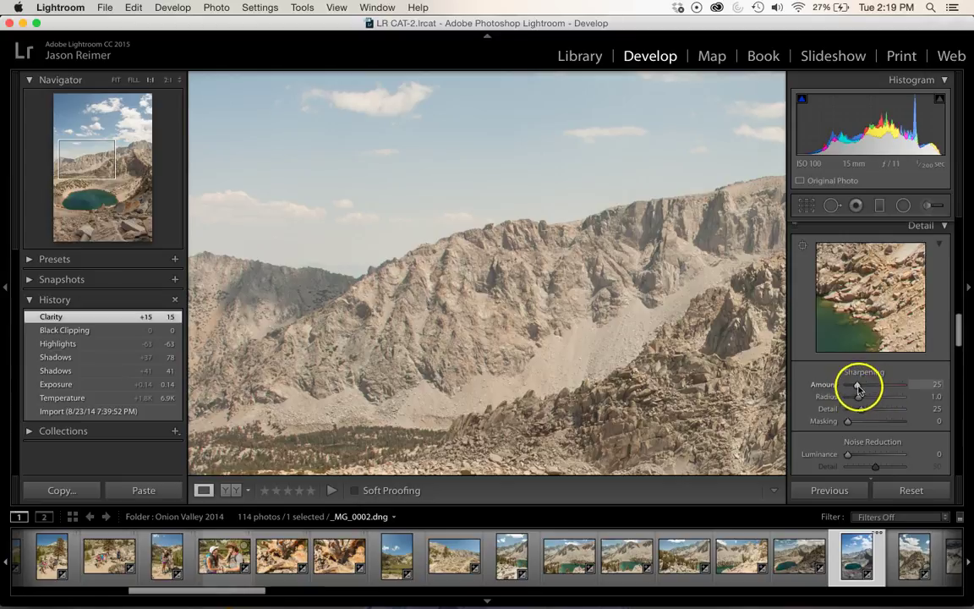
{"action": "left_click", "coordinate": [849, 422]}
{"action": "left_click", "coordinate": [860, 388]}
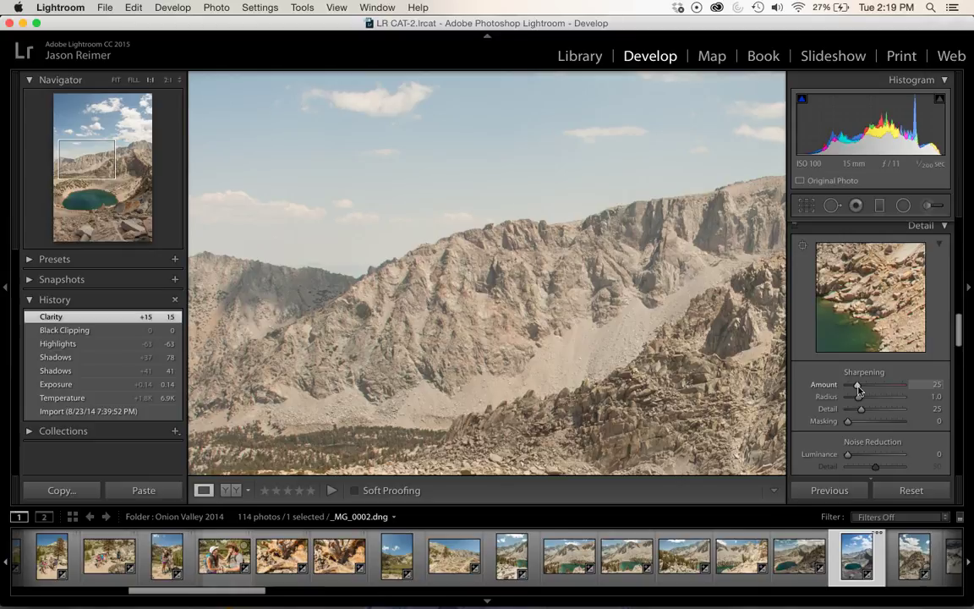
{"action": "left_click", "coordinate": [909, 392]}
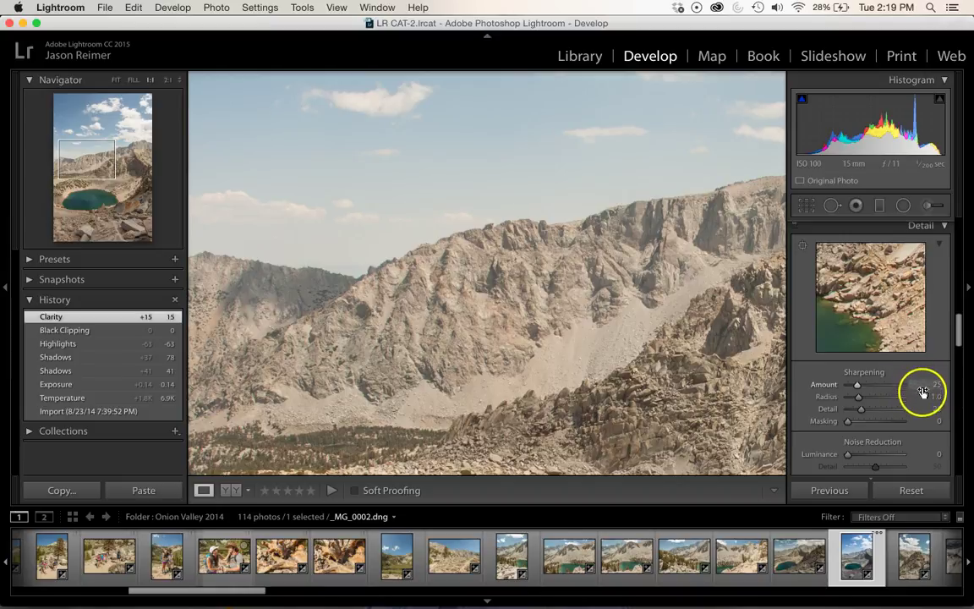
Step: Compare the ridge with sharpening Amount 0, restore it from the Clarity history step, then raise Amount to 150
{"action": "left_click_drag", "start_coordinate": [859, 386], "coordinate": [843, 388]}
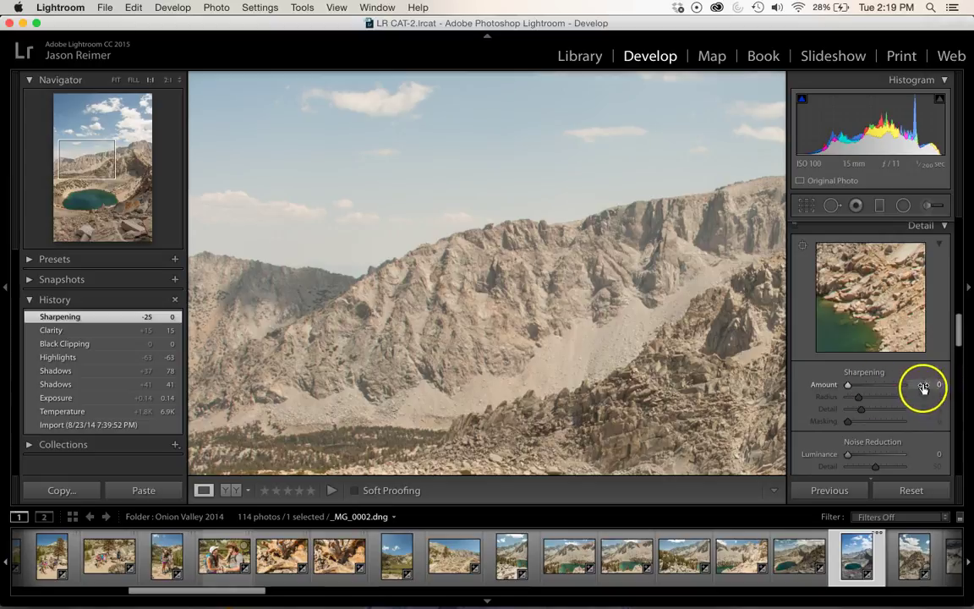
{"action": "left_click", "coordinate": [66, 330]}
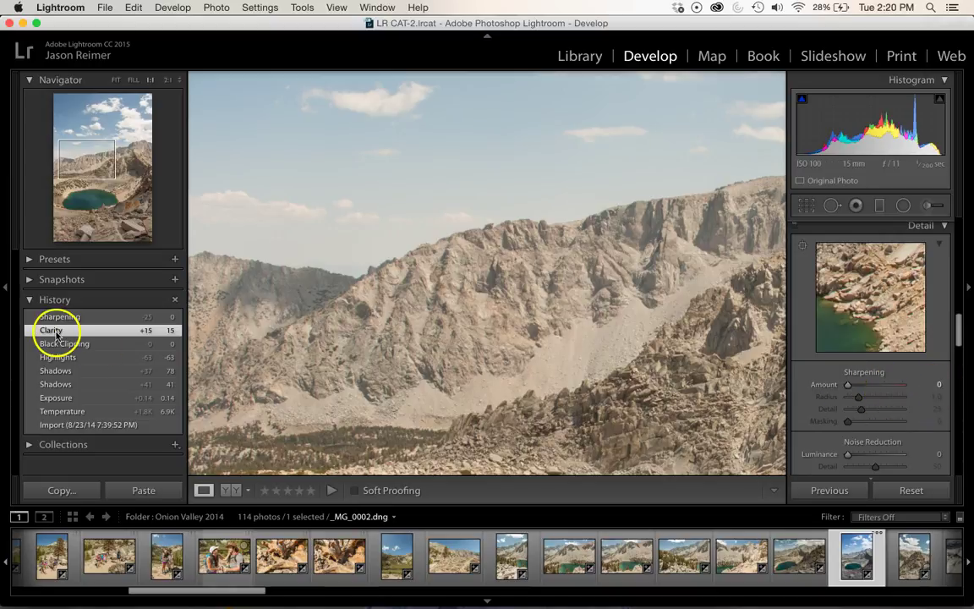
{"action": "left_click", "coordinate": [858, 386]}
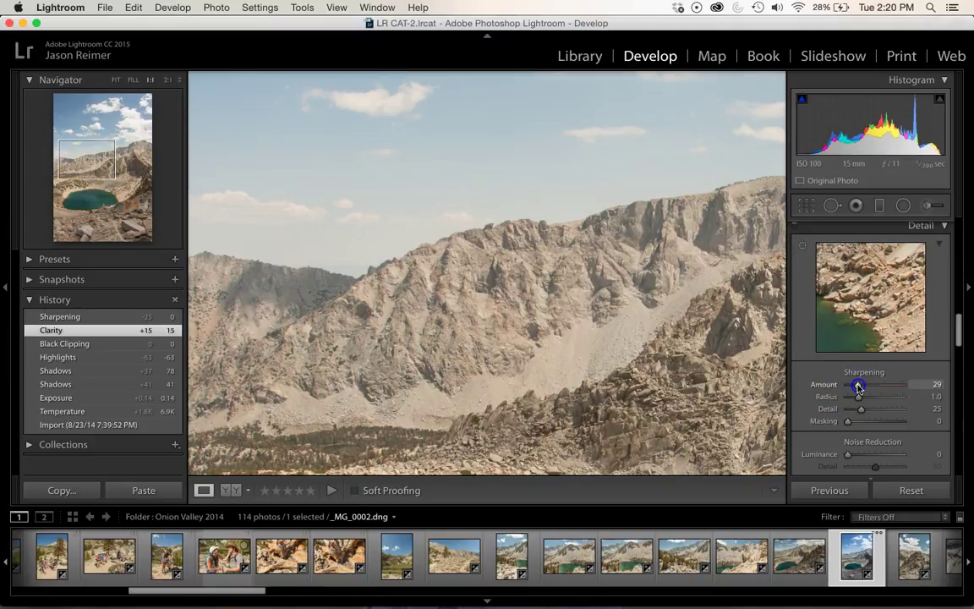
{"action": "left_click_drag", "start_coordinate": [858, 385], "coordinate": [915, 388]}
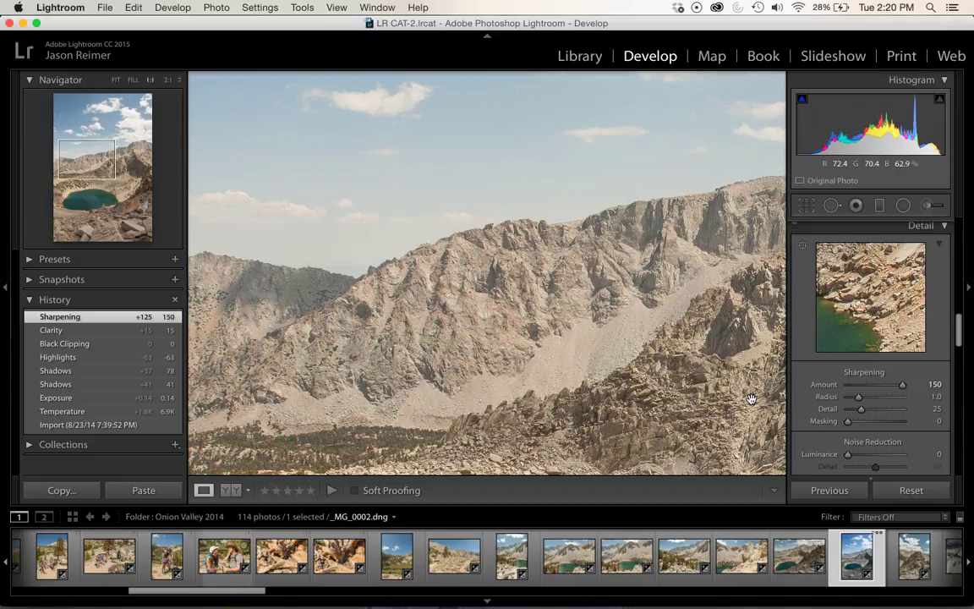
Step: Drag the Sharpening Radius slider from 1.0 down to 0.5
{"action": "left_click", "coordinate": [842, 398]}
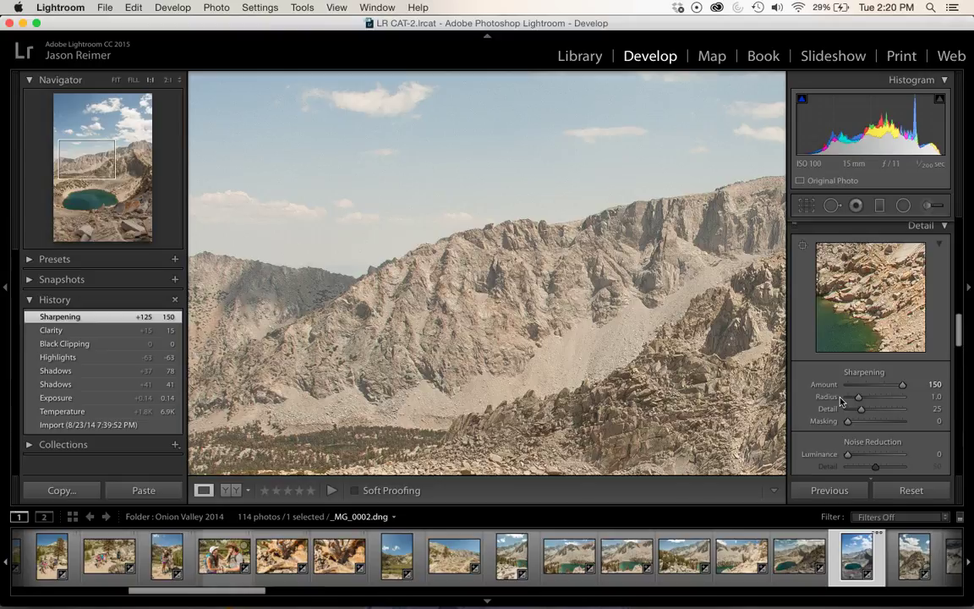
{"action": "left_click", "coordinate": [850, 397]}
{"action": "left_click", "coordinate": [859, 397]}
Step: At 2:1 magnification, raise sharpening Radius to 3.0, then return to Fit view to compare
{"action": "left_click", "coordinate": [167, 80]}
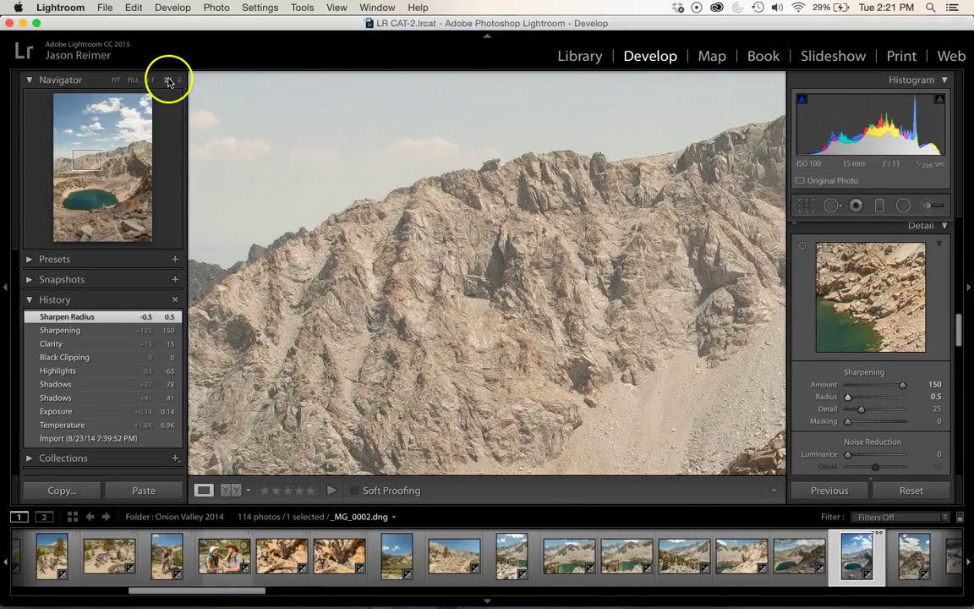
{"action": "left_click", "coordinate": [848, 397]}
{"action": "left_click_drag", "start_coordinate": [873, 400], "coordinate": [882, 401]}
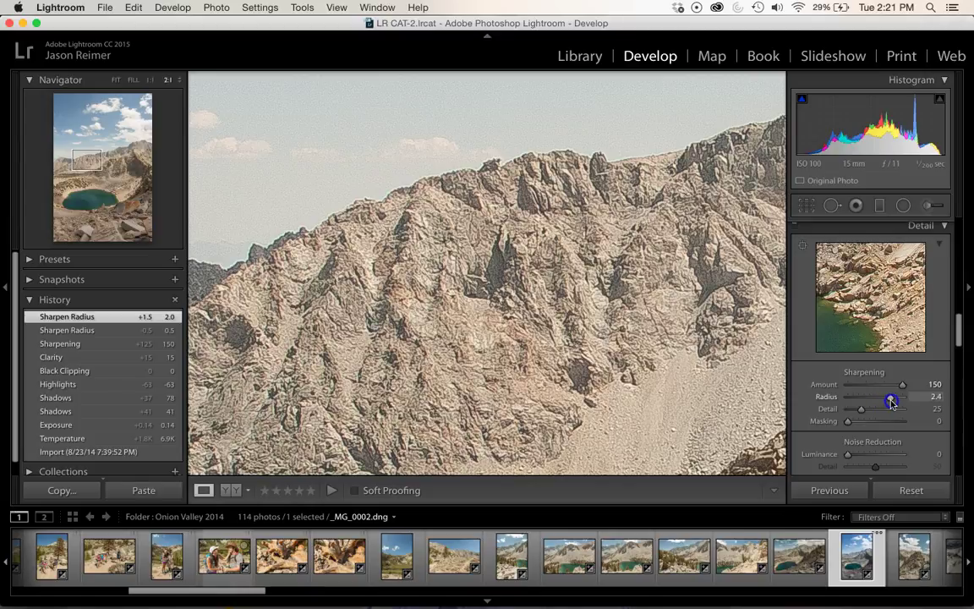
{"action": "left_click_drag", "start_coordinate": [898, 402], "coordinate": [913, 405]}
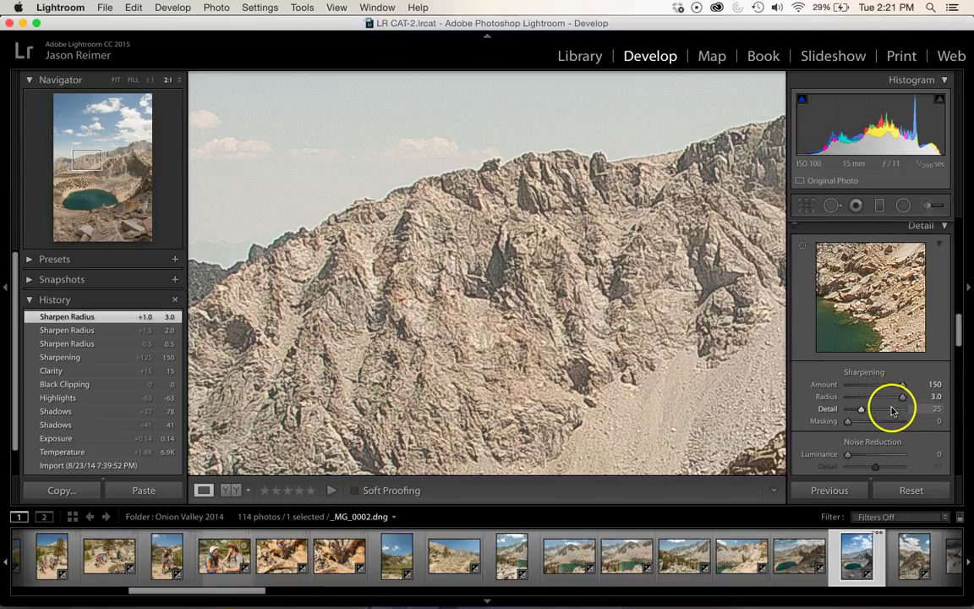
{"action": "left_click", "coordinate": [549, 285]}
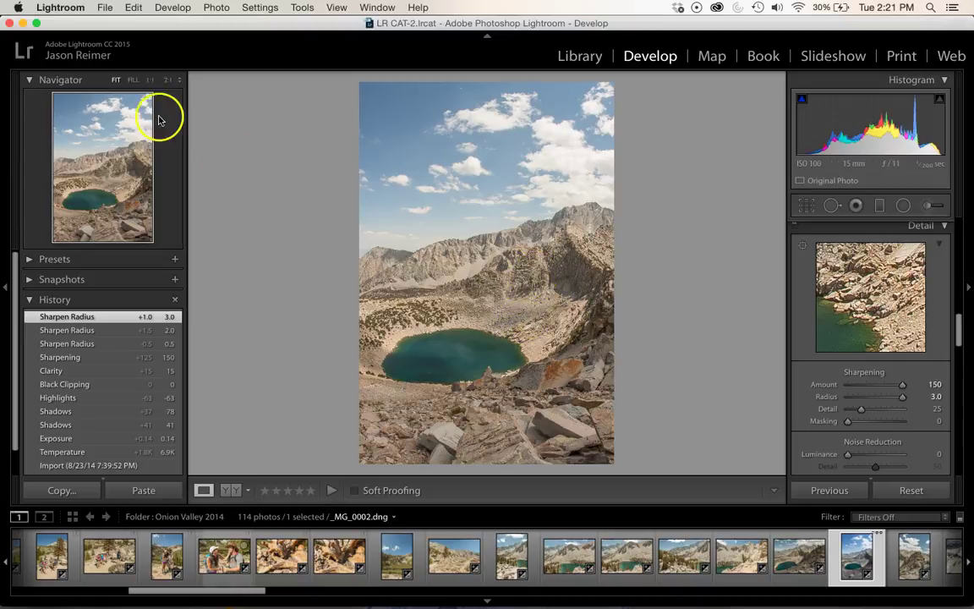
Step: At 1:1 on the rocky ridge slopes, drop sharpening Detail to 0, then raise it to 100
{"action": "left_click", "coordinate": [149, 79]}
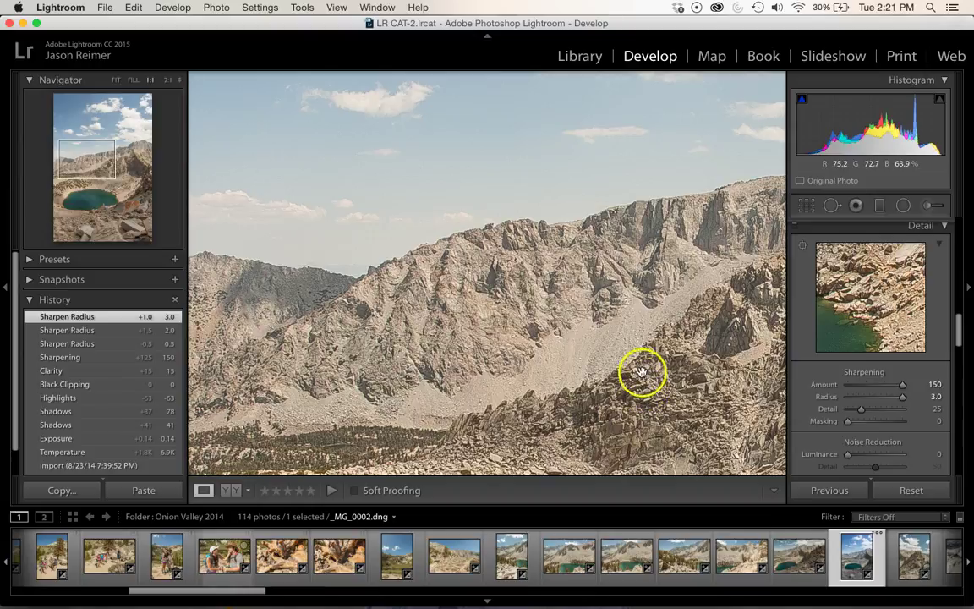
{"action": "left_click_drag", "start_coordinate": [639, 358], "coordinate": [522, 322]}
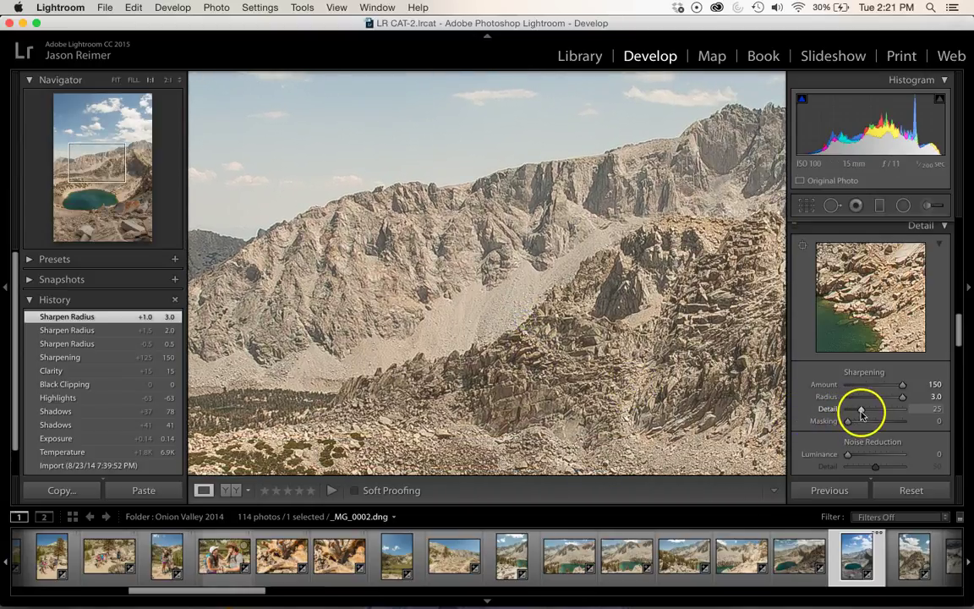
{"action": "left_click_drag", "start_coordinate": [862, 411], "coordinate": [828, 411]}
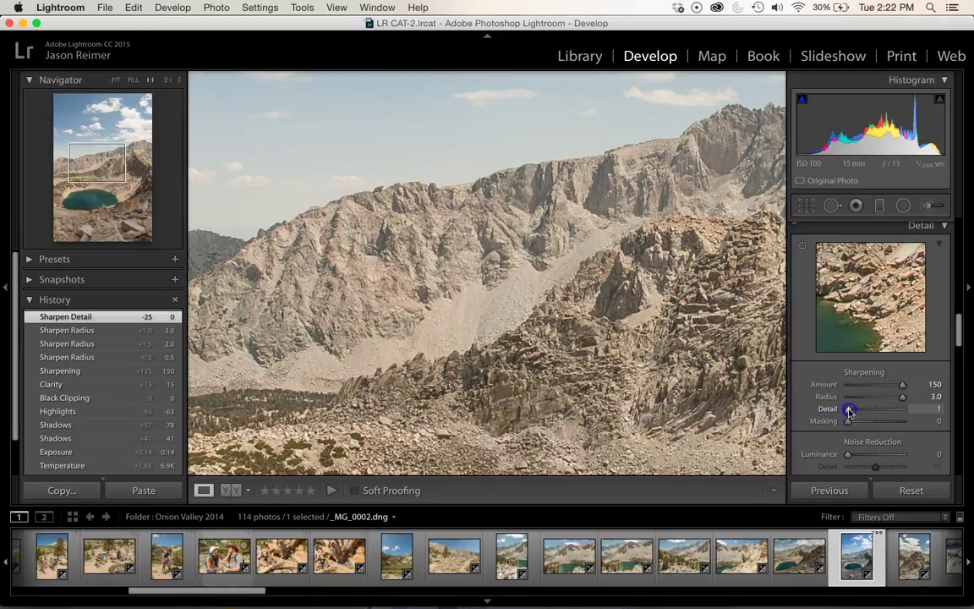
{"action": "left_click_drag", "start_coordinate": [850, 409], "coordinate": [931, 417]}
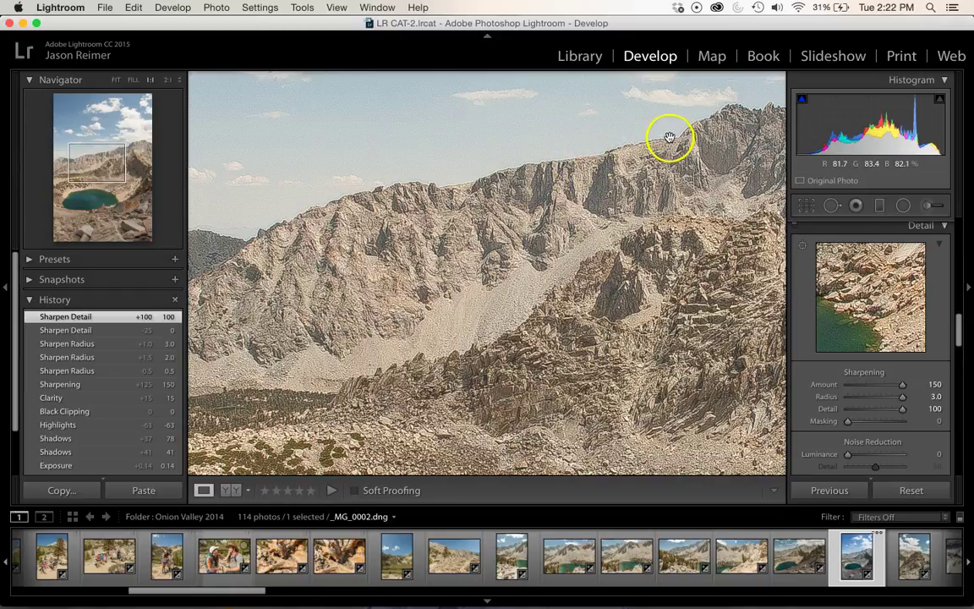
Step: Zoom to 2:1 and pan across the ridge and sky to inspect the Amount 150, Radius 3.0, Detail 100 sharpening
{"action": "left_click", "coordinate": [168, 80]}
{"action": "left_click_drag", "start_coordinate": [431, 159], "coordinate": [443, 270]}
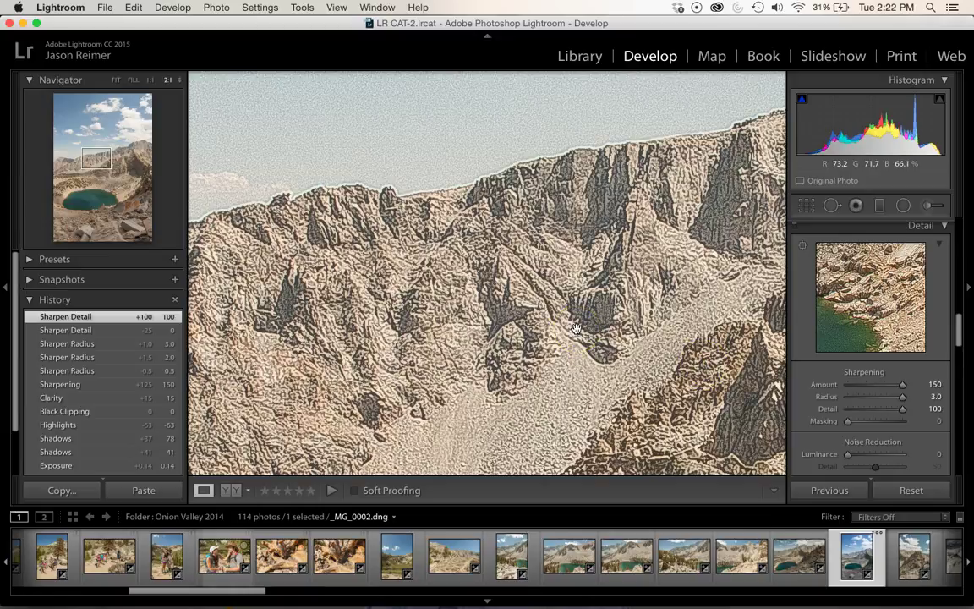
{"action": "left_click_drag", "start_coordinate": [552, 330], "coordinate": [528, 127]}
{"action": "left_click_drag", "start_coordinate": [386, 140], "coordinate": [589, 165]}
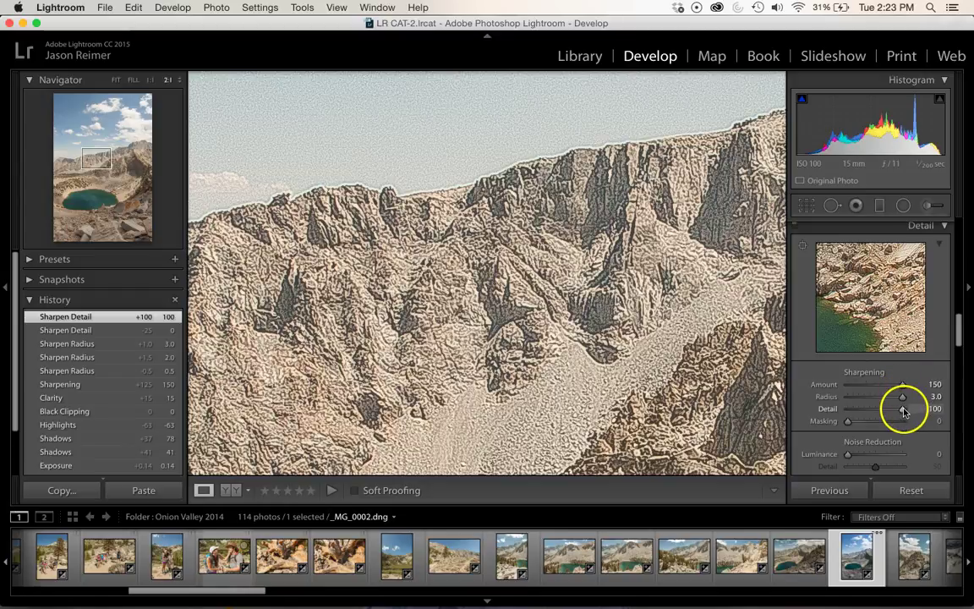
Step: Lower sharpening Radius from 3.0 back to 1.0, comparing Fit and 2:1 views
{"action": "left_click_drag", "start_coordinate": [902, 398], "coordinate": [859, 400]}
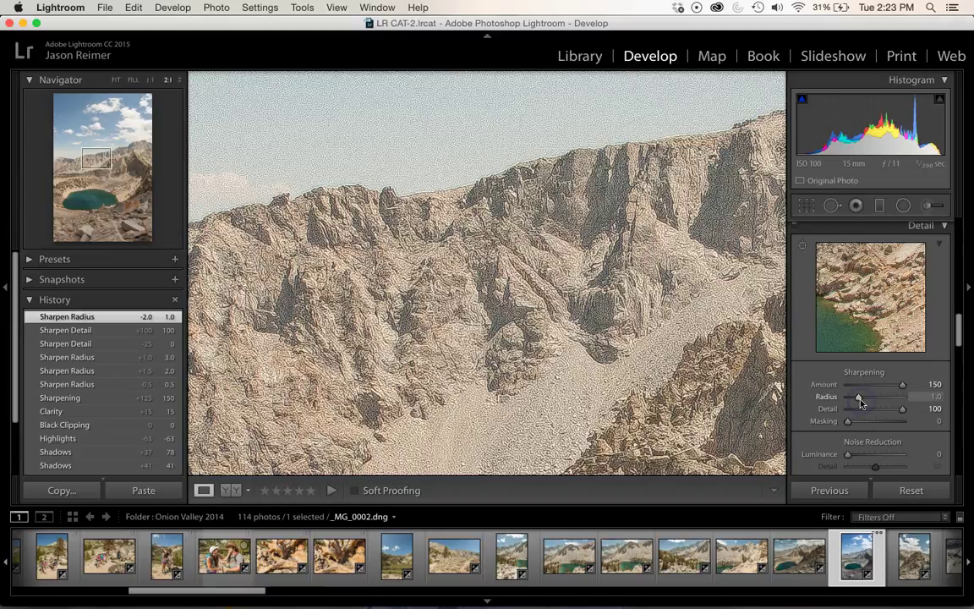
{"action": "left_click", "coordinate": [461, 315]}
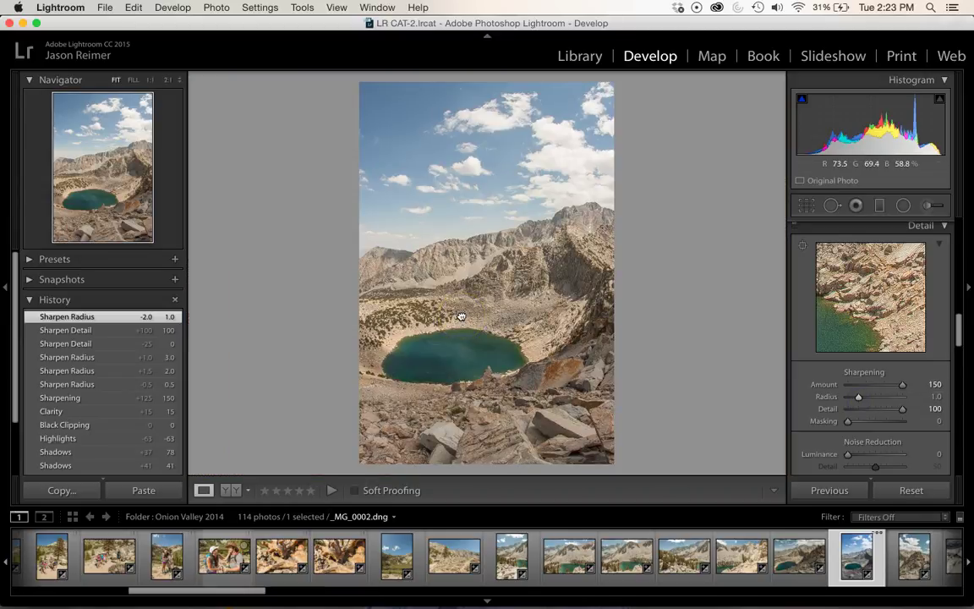
{"action": "mouse_move", "coordinate": [483, 262]}
{"action": "left_mouse_down"}
{"action": "mouse_move", "coordinate": [434, 250]}
{"action": "mouse_move", "coordinate": [483, 257]}
{"action": "mouse_move", "coordinate": [481, 218]}
{"action": "mouse_move", "coordinate": [478, 267]}
{"action": "left_mouse_up"}
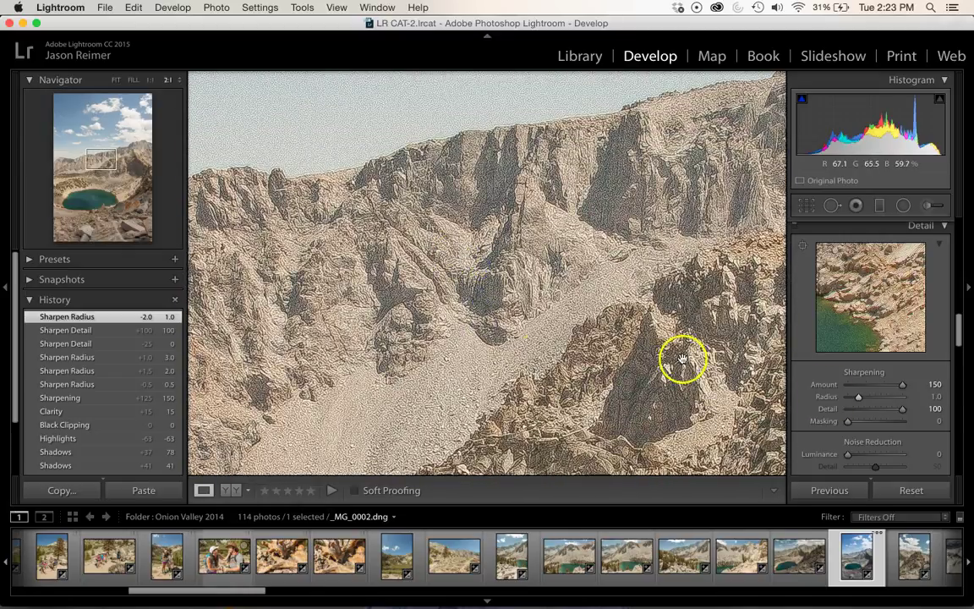
Step: Reduce sharpening Detail from 100 to 0, inspect the rocks and ridge at 2:1, then set Detail to 25
{"action": "left_click_drag", "start_coordinate": [904, 411], "coordinate": [829, 412]}
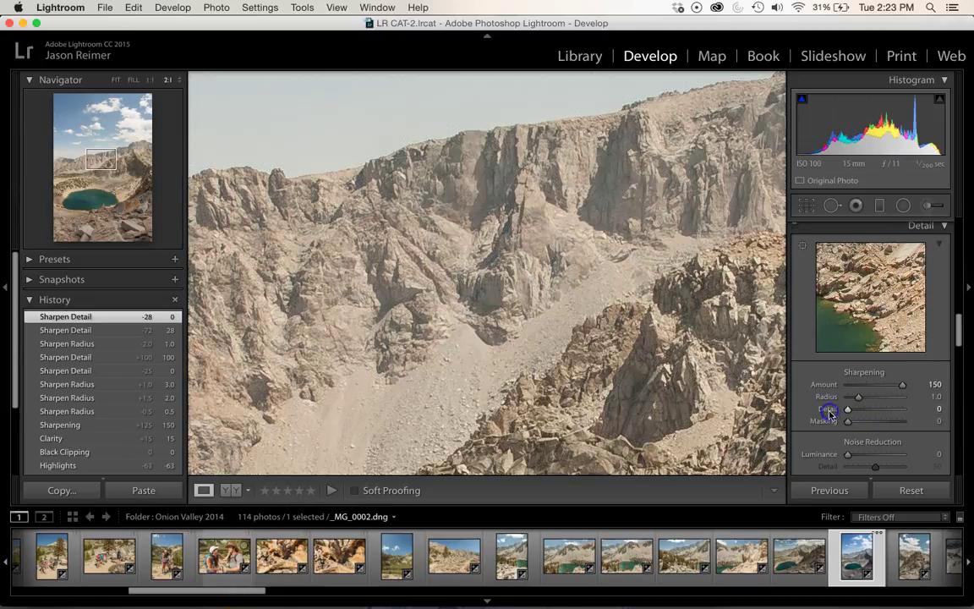
{"action": "left_click", "coordinate": [618, 330]}
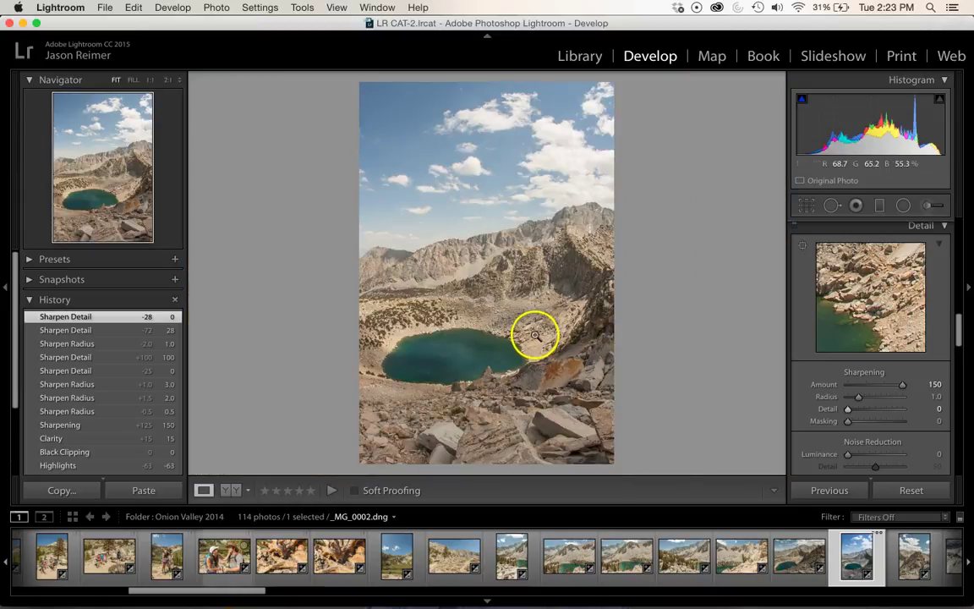
{"action": "left_click", "coordinate": [489, 287]}
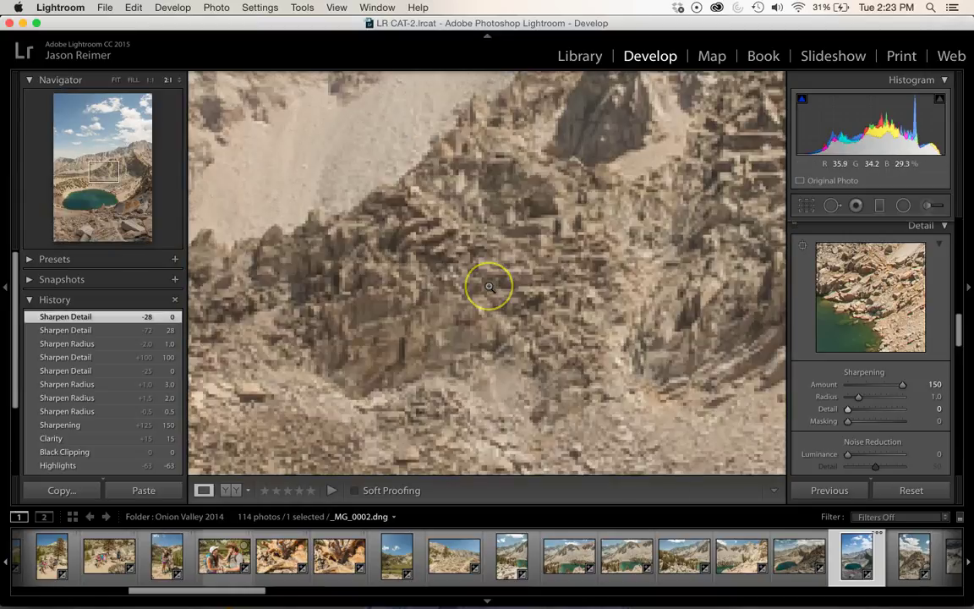
{"action": "left_click_drag", "start_coordinate": [489, 287], "coordinate": [501, 364]}
{"action": "left_click_drag", "start_coordinate": [520, 274], "coordinate": [567, 396]}
{"action": "left_click_drag", "start_coordinate": [460, 233], "coordinate": [563, 305]}
{"action": "left_click_drag", "start_coordinate": [848, 409], "coordinate": [861, 410]}
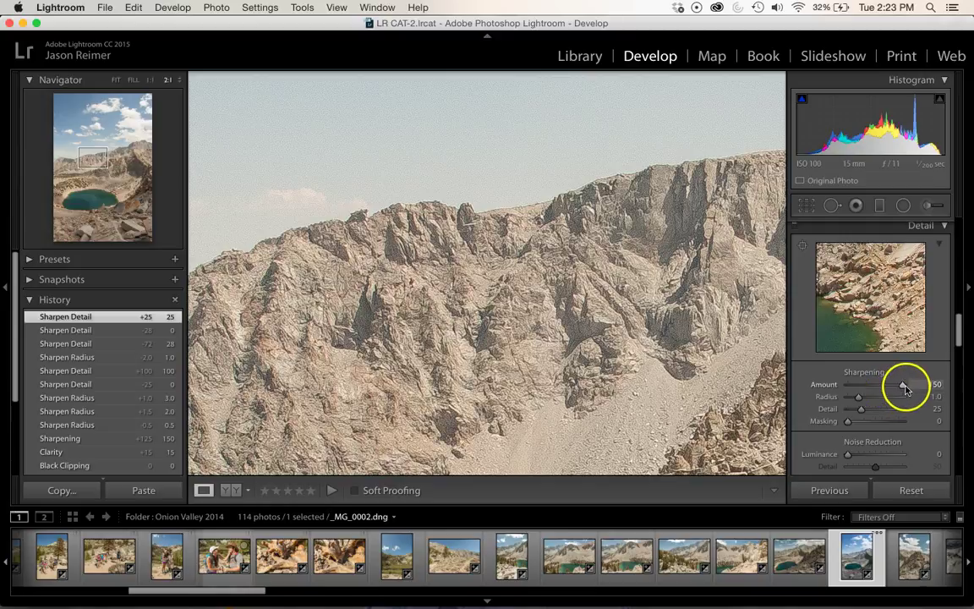
Step: Lower the lake photo's sharpening Amount from 150 to exactly 50, entering 50 in the value field
{"action": "left_click_drag", "start_coordinate": [904, 387], "coordinate": [840, 386]}
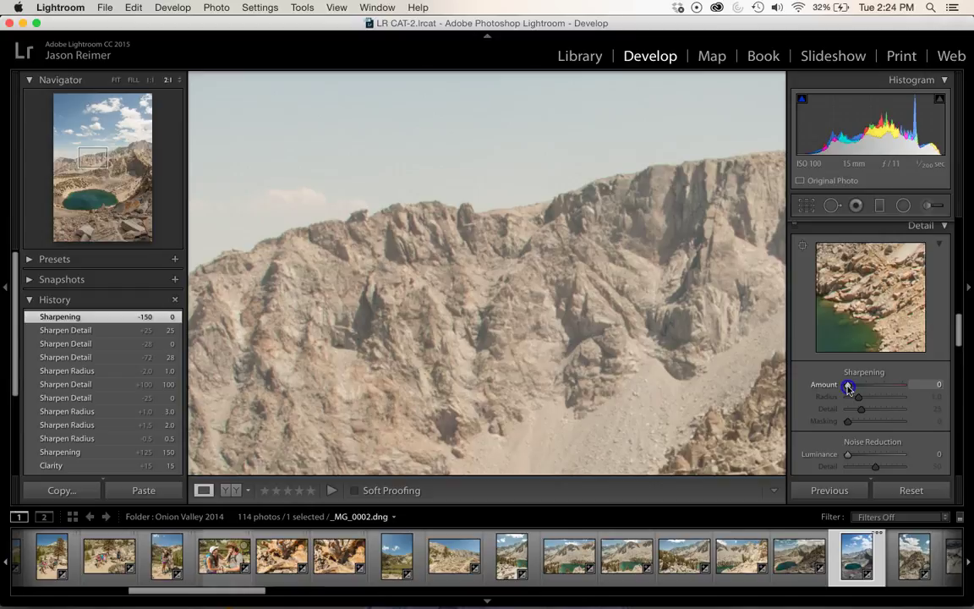
{"action": "left_click_drag", "start_coordinate": [848, 387], "coordinate": [854, 389]}
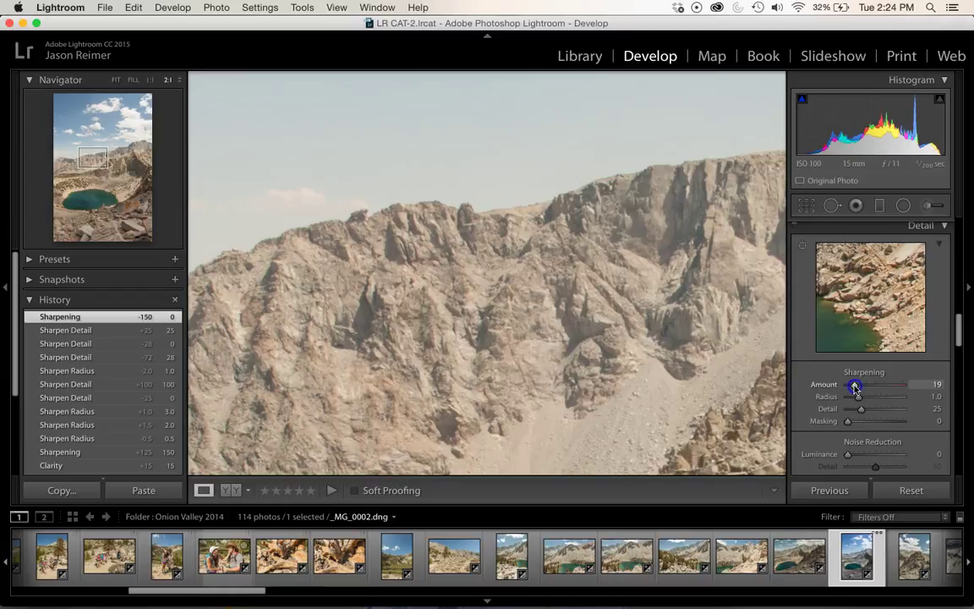
{"action": "left_click_drag", "start_coordinate": [855, 388], "coordinate": [868, 387]}
{"action": "left_click", "coordinate": [935, 386]}
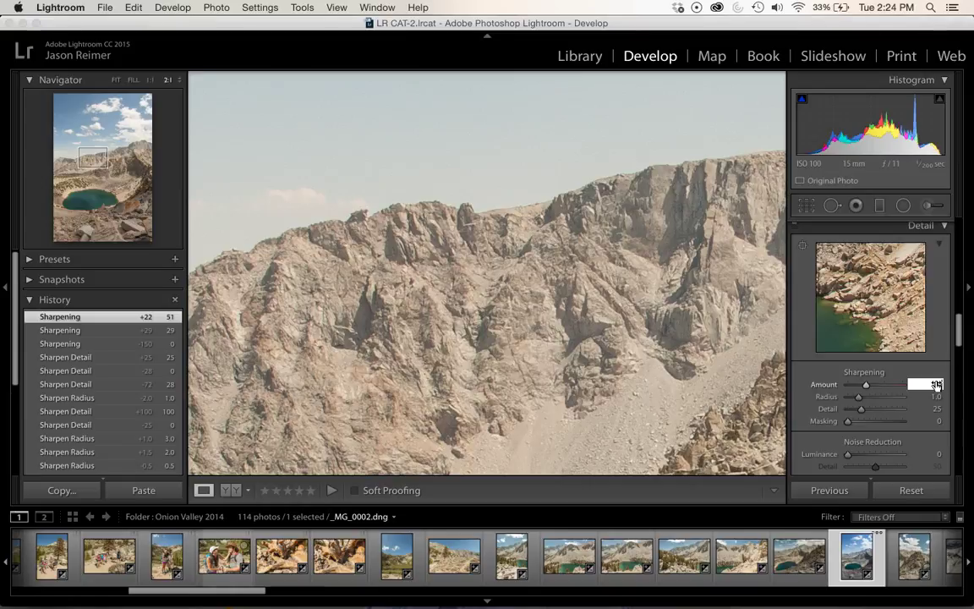
{"action": "type", "text": "50"}
{"action": "key", "text": "Return"}
{"action": "left_click", "coordinate": [576, 314]}
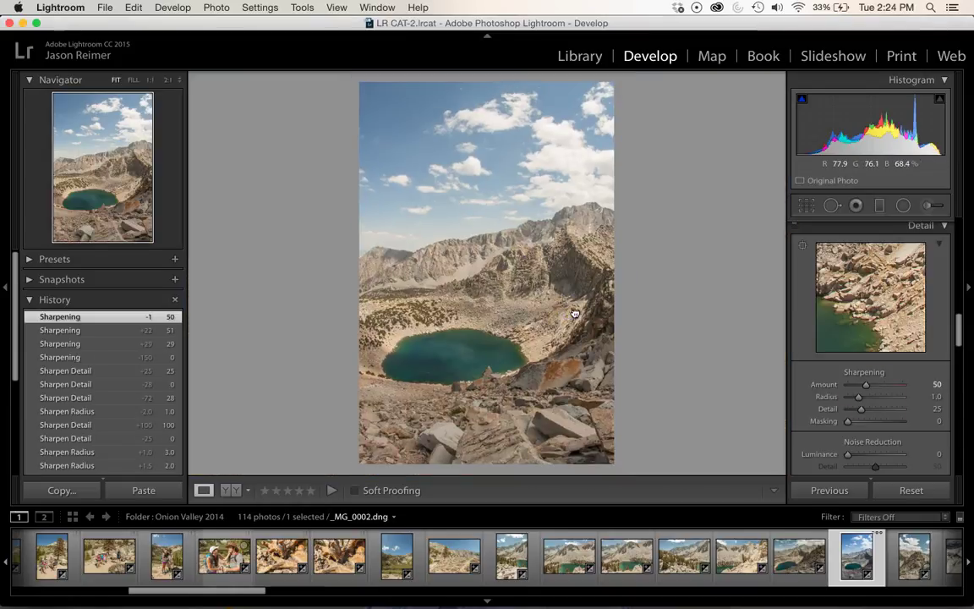
{"action": "left_click", "coordinate": [457, 306]}
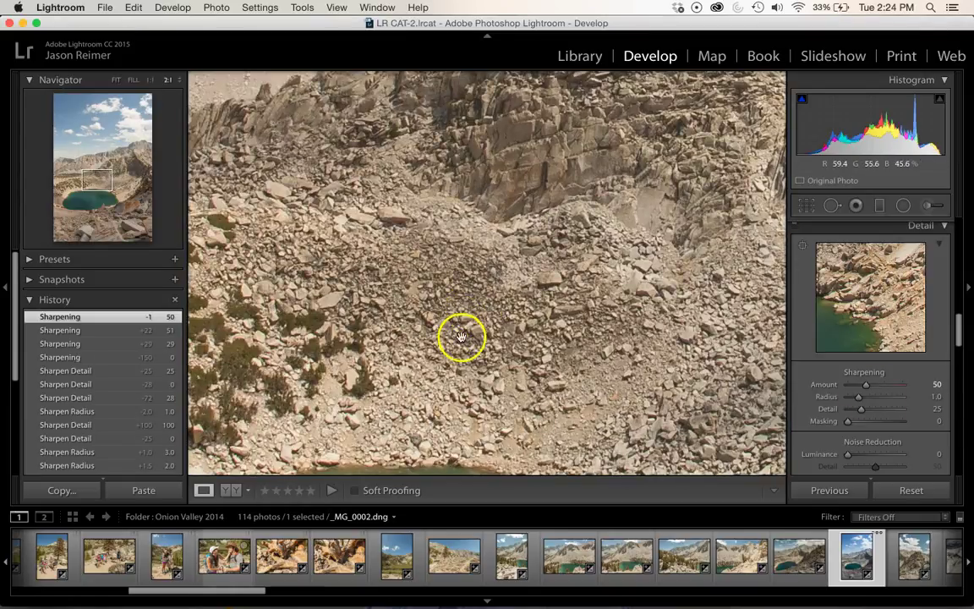
{"action": "left_click", "coordinate": [545, 363]}
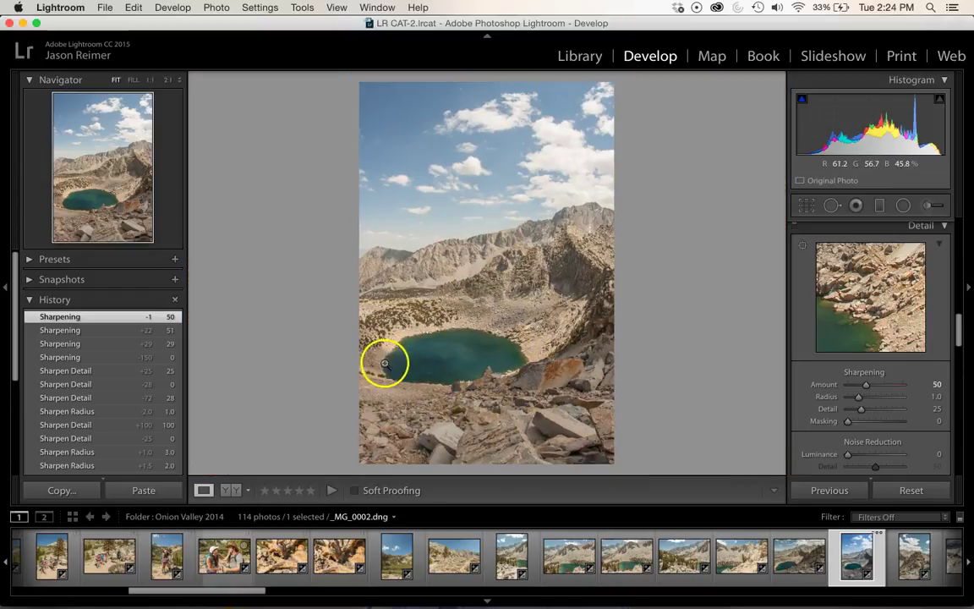
{"action": "left_click", "coordinate": [560, 341]}
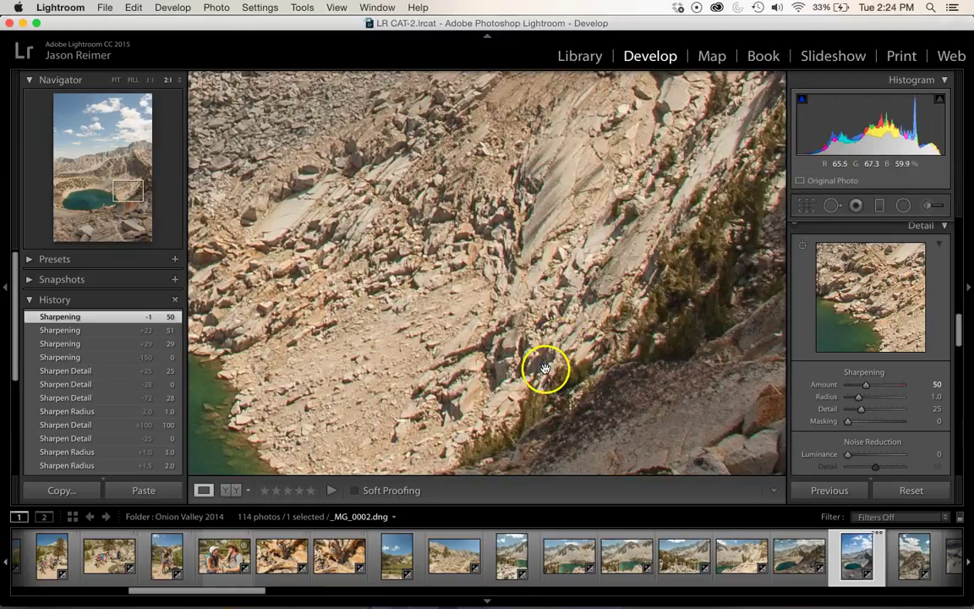
{"action": "left_click", "coordinate": [507, 272]}
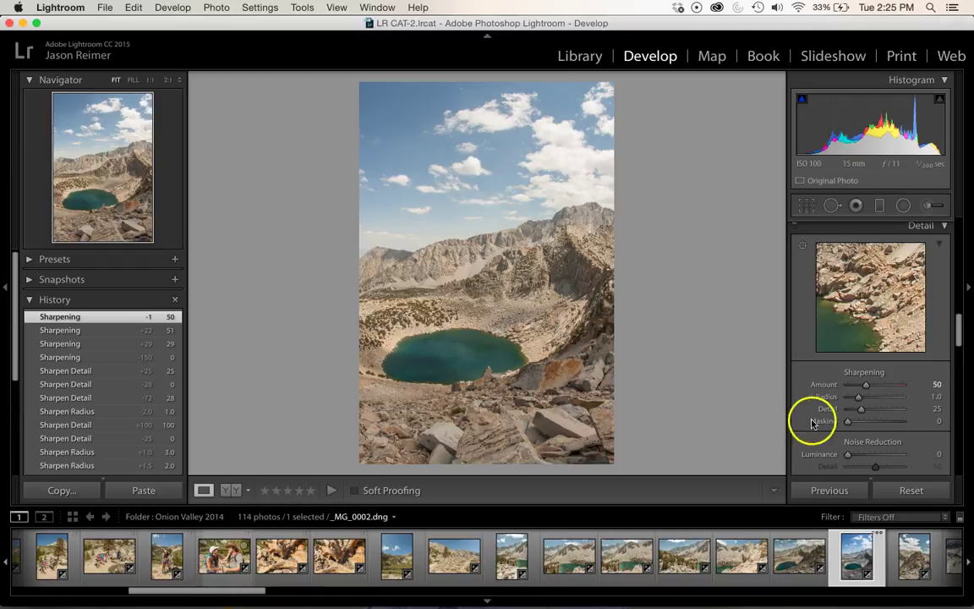
Step: Preview the edge mask with Alt and settle the lake photo's sharpening Masking at 81
{"action": "key", "text": "alt"}
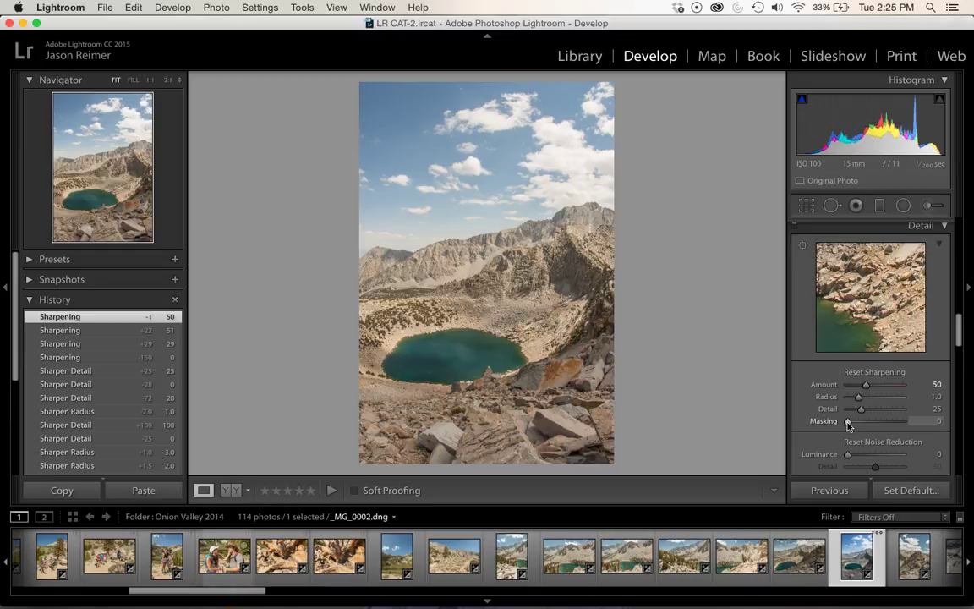
{"action": "left_click", "coordinate": [848, 422], "text": "alt"}
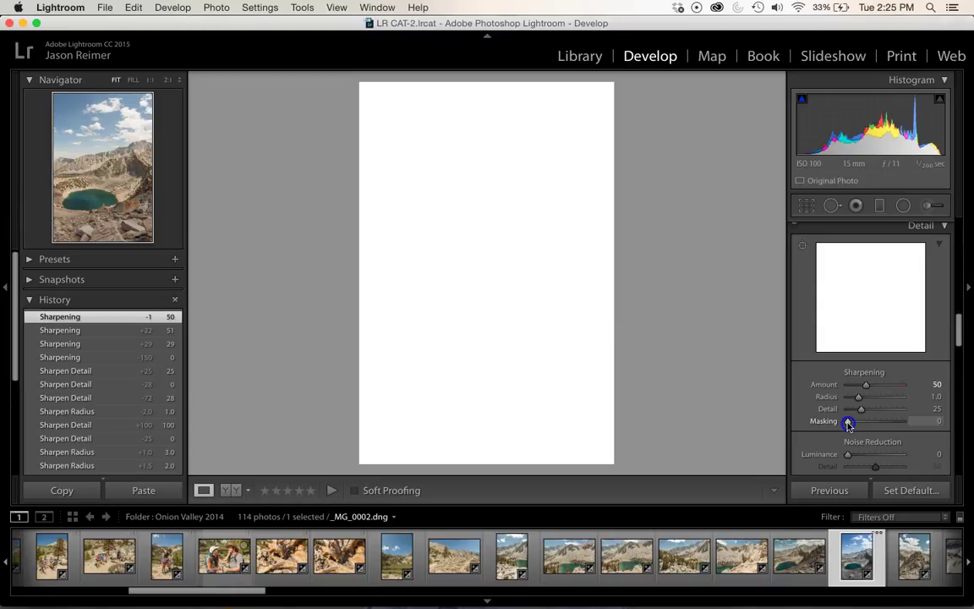
{"action": "left_click_drag", "start_coordinate": [848, 425], "coordinate": [873, 431]}
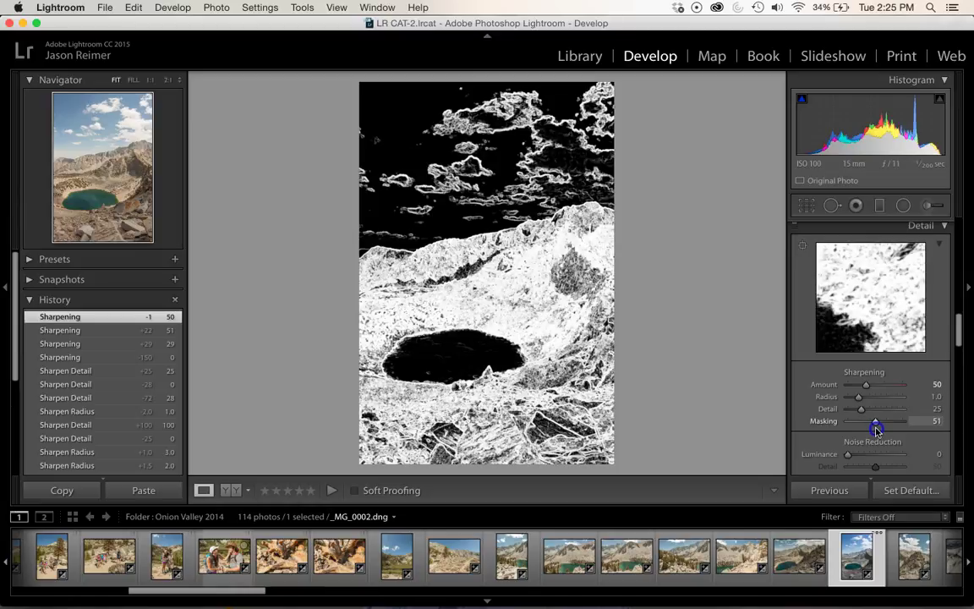
{"action": "left_click_drag", "start_coordinate": [873, 430], "coordinate": [913, 430]}
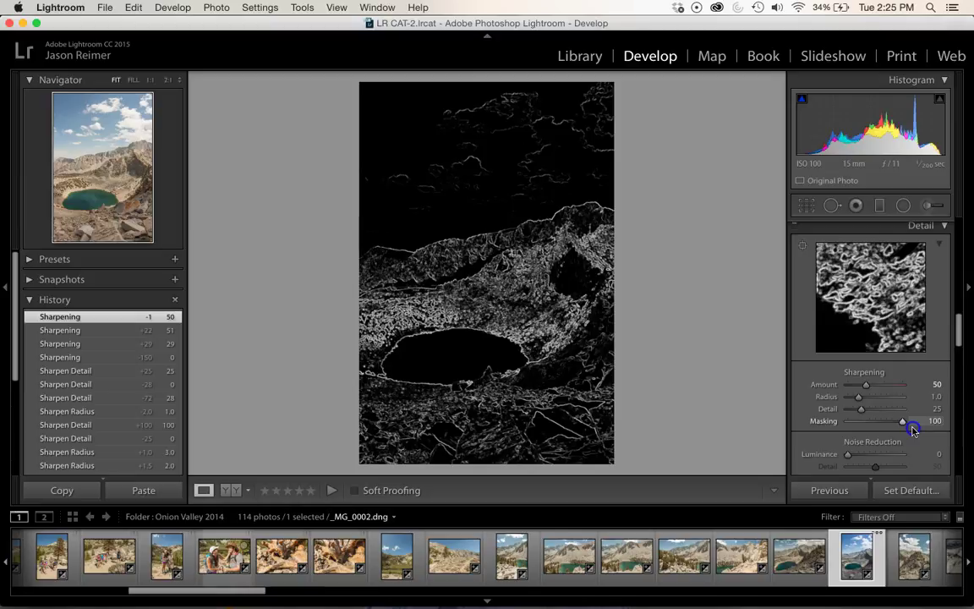
{"action": "mouse_move", "coordinate": [913, 431]}
{"action": "left_mouse_down"}
{"action": "mouse_move", "coordinate": [654, 342]}
{"action": "mouse_move", "coordinate": [811, 438]}
{"action": "mouse_move", "coordinate": [886, 442]}
{"action": "mouse_move", "coordinate": [921, 425]}
{"action": "left_mouse_up"}
{"action": "left_click_drag", "start_coordinate": [921, 425], "coordinate": [892, 427]}
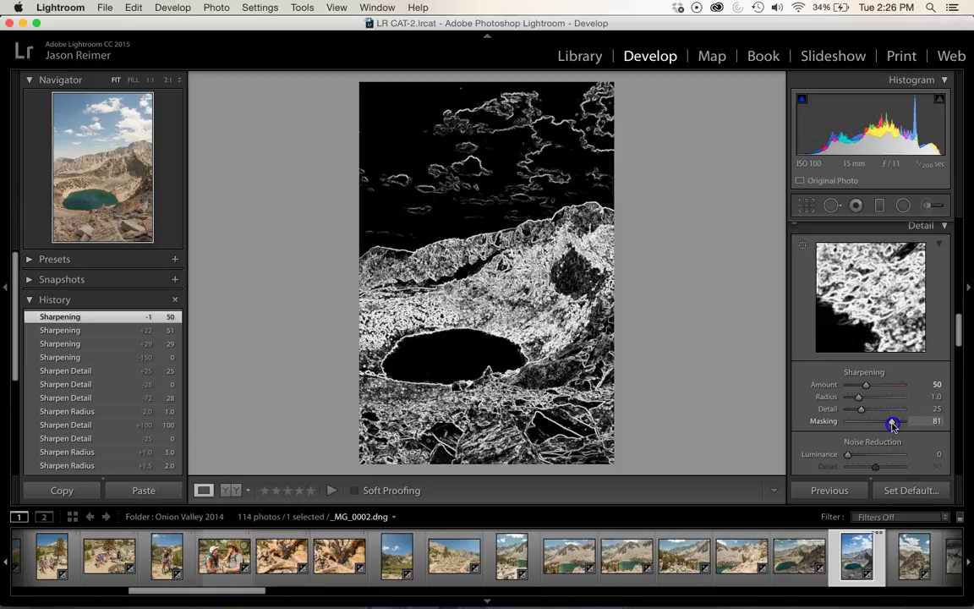
{"action": "left_click_drag", "start_coordinate": [892, 425], "coordinate": [892, 426]}
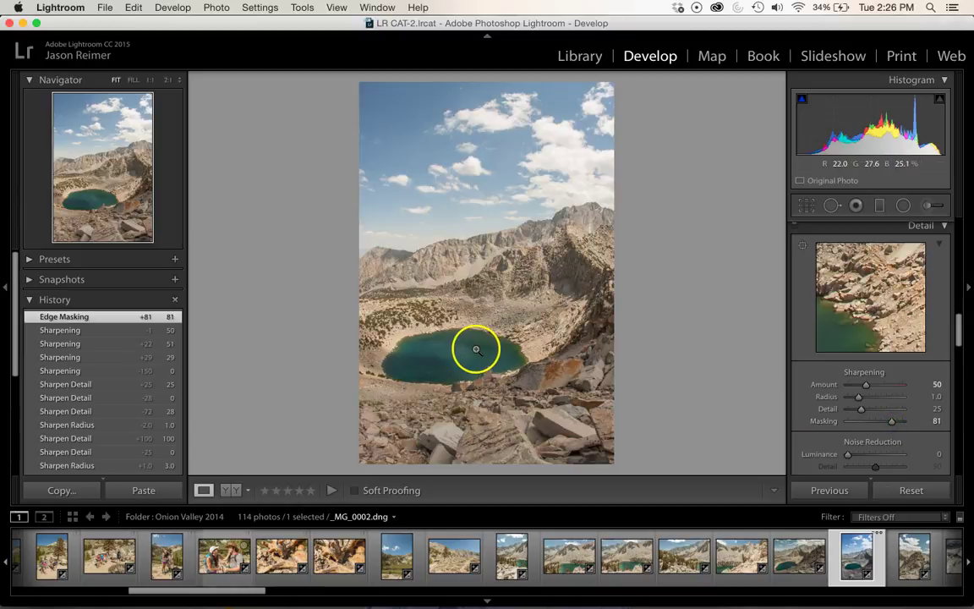
Step: Recheck the landscape's edge mask with an Alt preview, nudging Masking slightly higher
{"action": "mouse_move", "coordinate": [416, 317]}
{"action": "left_mouse_down"}
{"action": "mouse_move", "coordinate": [464, 365]}
{"action": "mouse_move", "coordinate": [487, 364]}
{"action": "mouse_move", "coordinate": [474, 343]}
{"action": "mouse_move", "coordinate": [417, 366]}
{"action": "mouse_move", "coordinate": [436, 345]}
{"action": "left_mouse_up"}
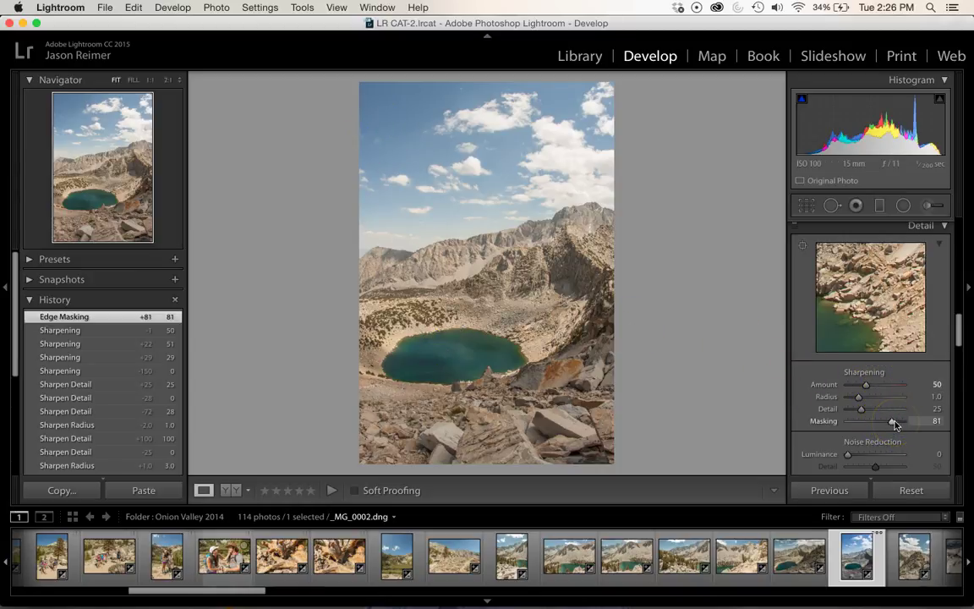
{"action": "key", "text": "alt"}
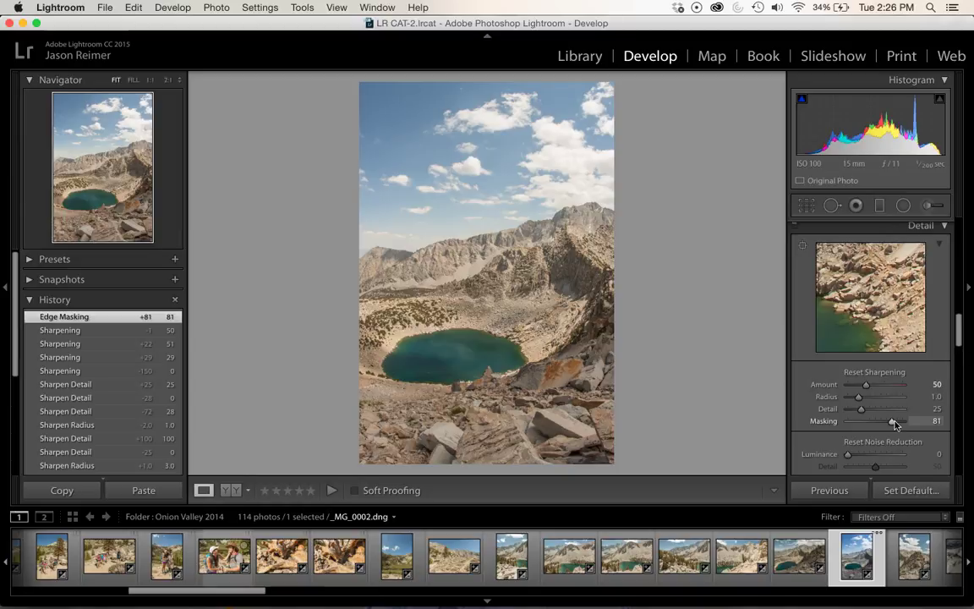
{"action": "mouse_move", "coordinate": [895, 424]}
{"action": "left_mouse_down"}
{"action": "mouse_move", "coordinate": [833, 427]}
{"action": "mouse_move", "coordinate": [898, 429]}
{"action": "left_mouse_up"}
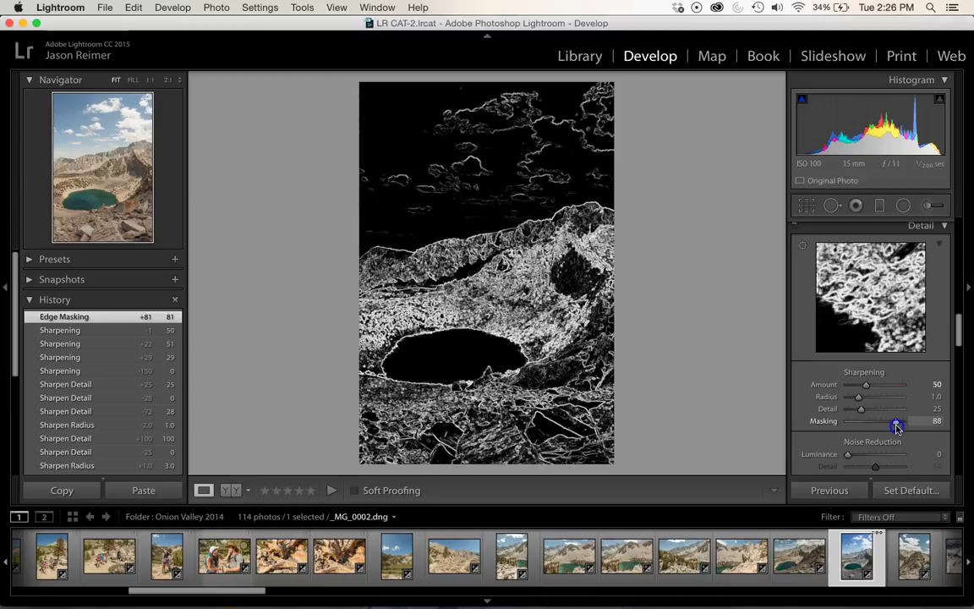
{"action": "left_click_drag", "start_coordinate": [896, 427], "coordinate": [895, 423]}
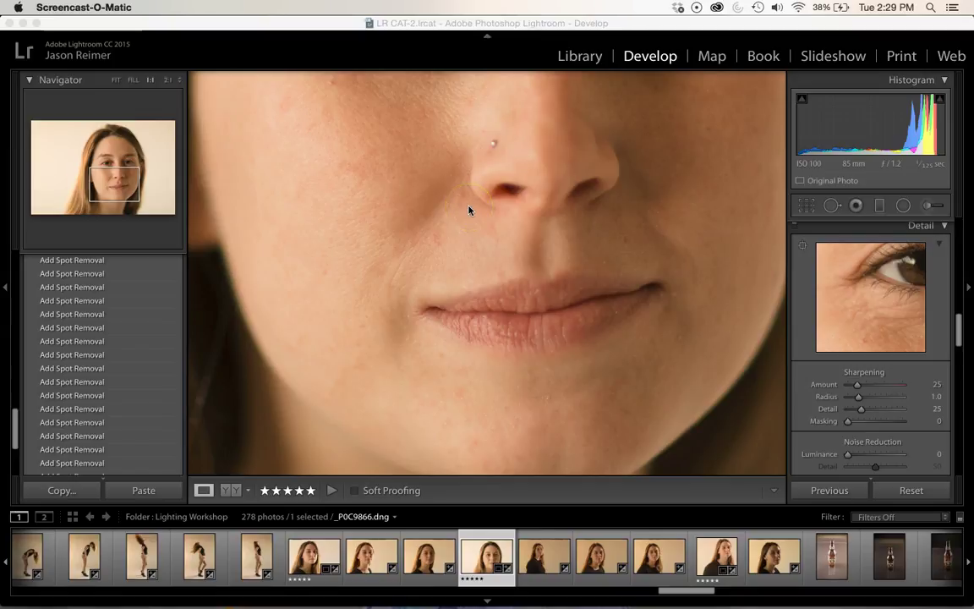
{"action": "left_click_drag", "start_coordinate": [469, 211], "coordinate": [435, 255]}
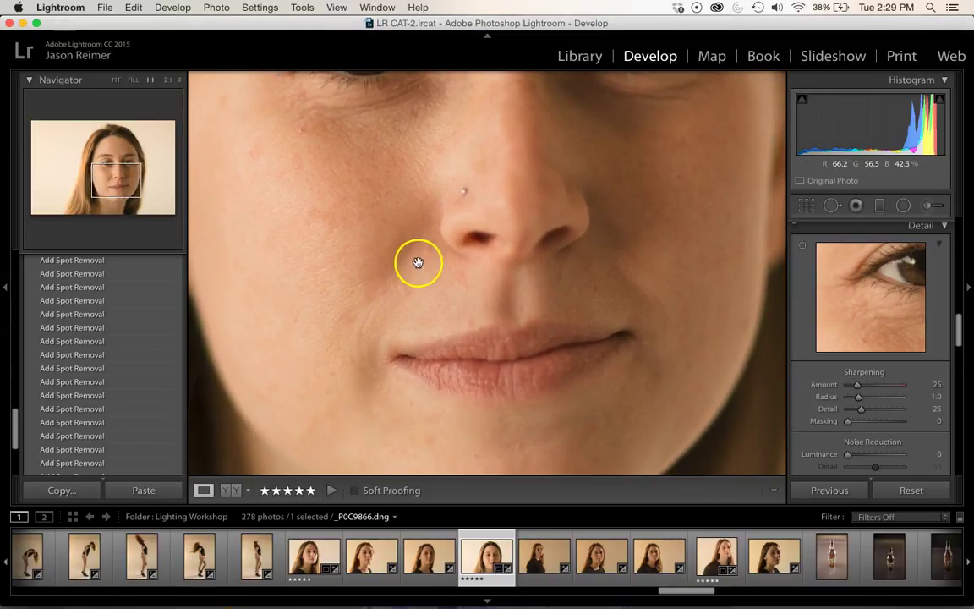
{"action": "left_click_drag", "start_coordinate": [367, 301], "coordinate": [400, 255]}
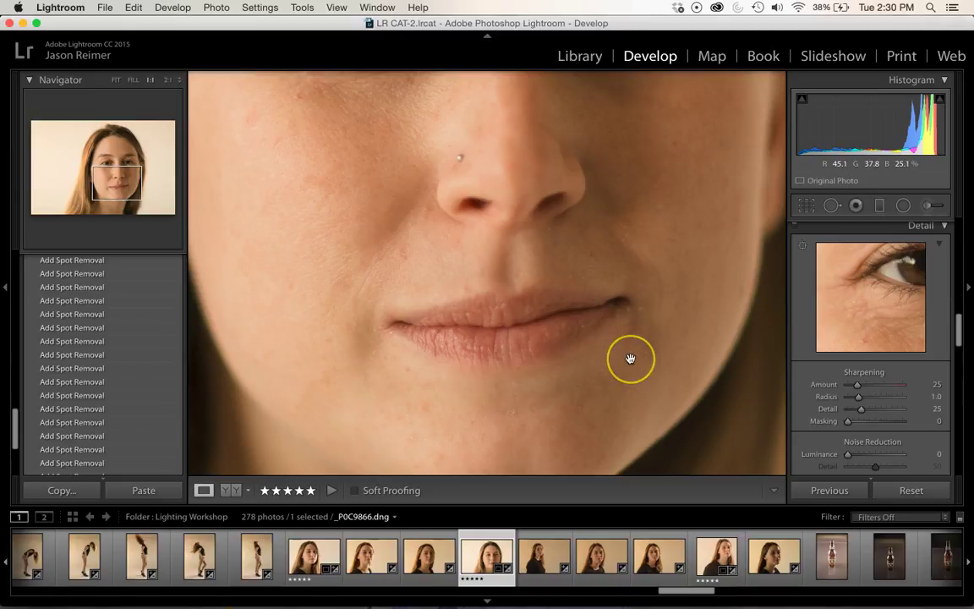
{"action": "scroll", "coordinate": [630, 358], "scroll_direction": "up", "scroll_amount": 5}
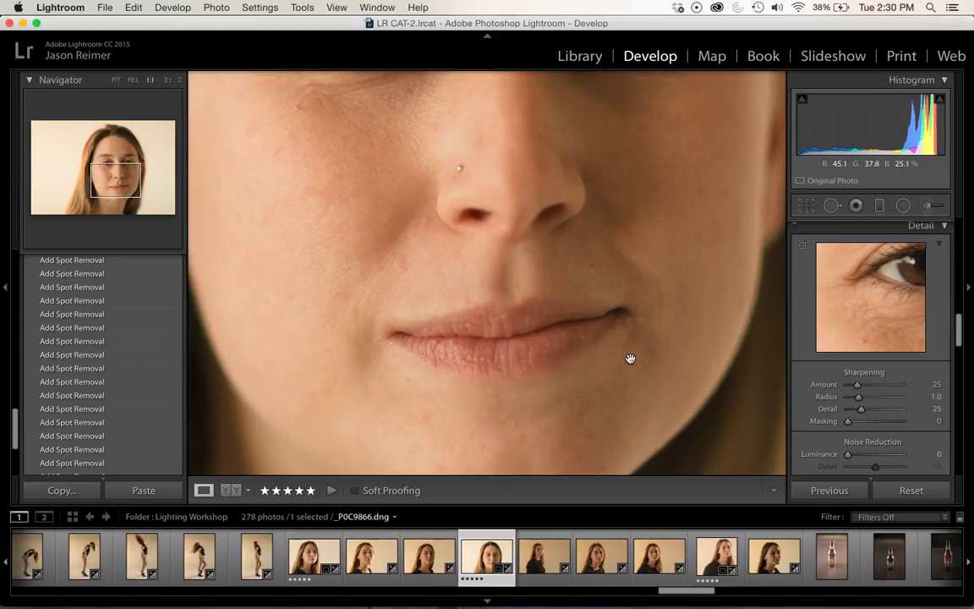
{"action": "scroll", "coordinate": [630, 358], "scroll_direction": "up", "scroll_amount": 10}
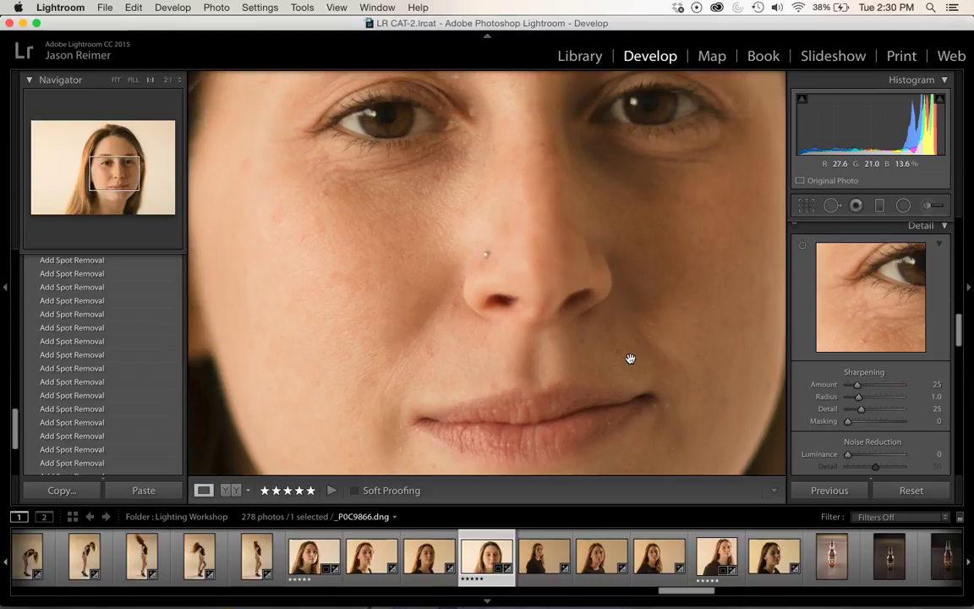
{"action": "scroll", "coordinate": [630, 359], "scroll_direction": "up", "scroll_amount": 16}
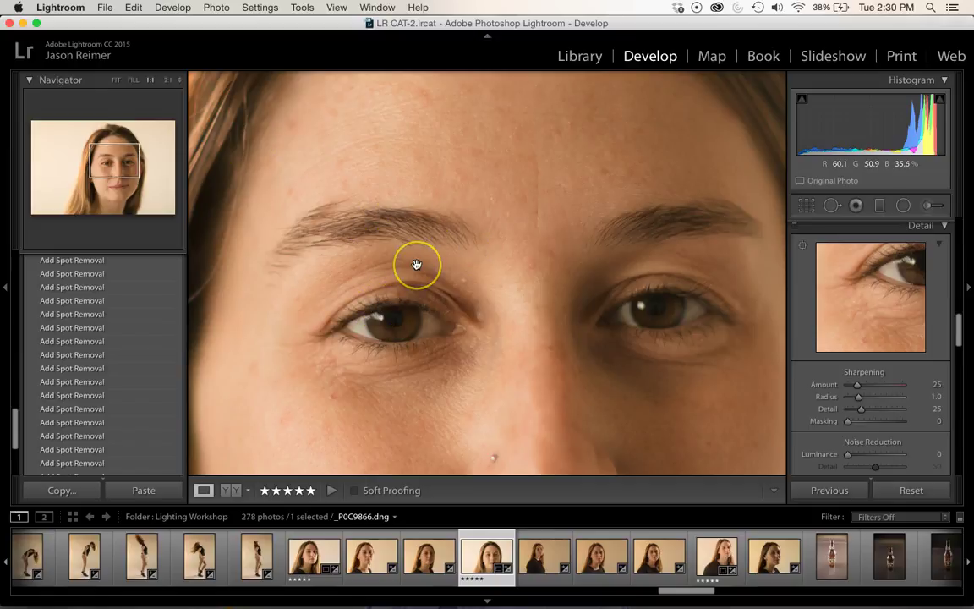
{"action": "scroll", "coordinate": [418, 264], "scroll_direction": "down", "scroll_amount": 20}
{"action": "scroll", "coordinate": [417, 265], "scroll_direction": "down", "scroll_amount": 20}
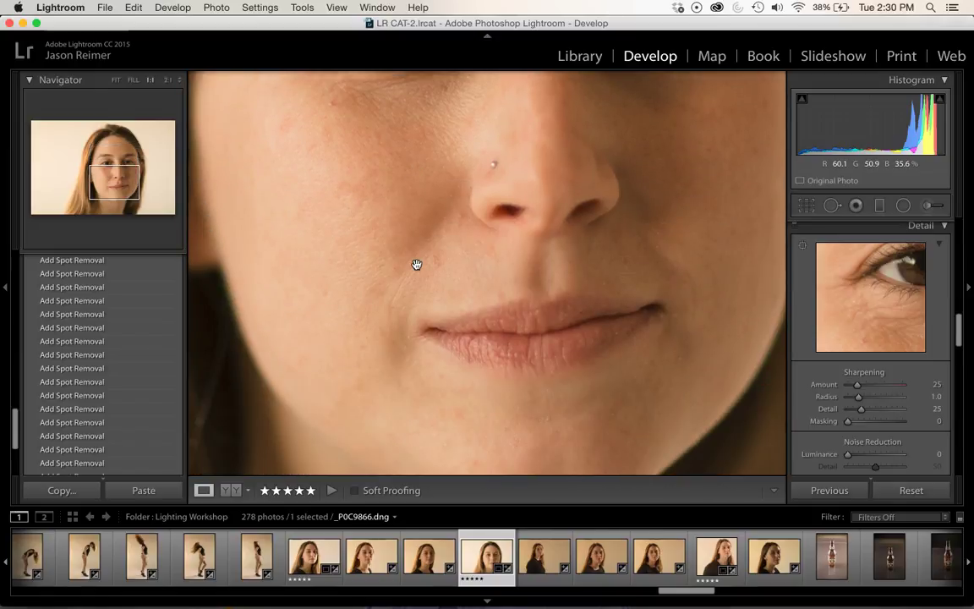
{"action": "scroll", "coordinate": [417, 265], "scroll_direction": "up", "scroll_amount": 8}
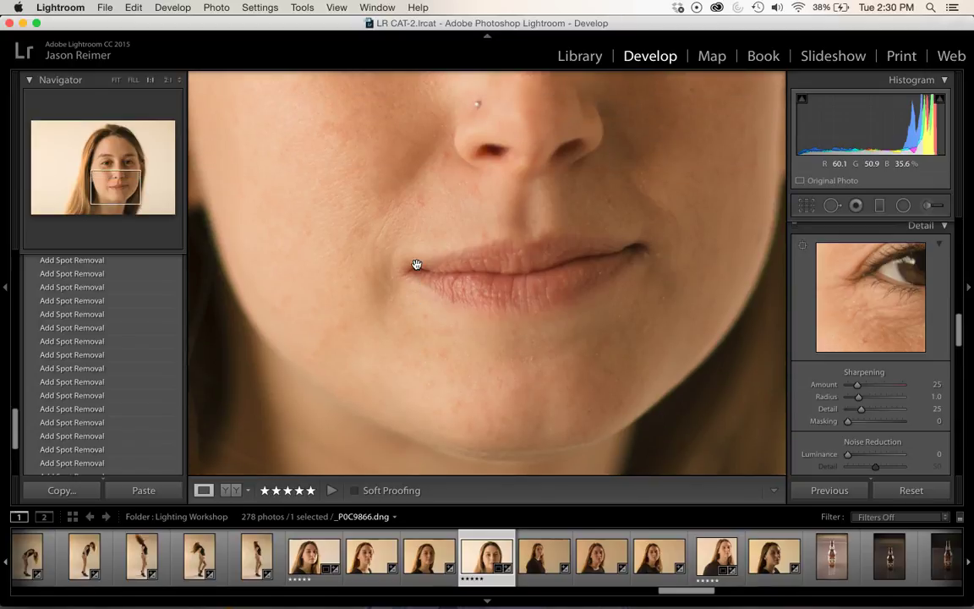
{"action": "scroll", "coordinate": [416, 266], "scroll_direction": "up", "scroll_amount": 12}
{"action": "scroll", "coordinate": [416, 265], "scroll_direction": "up", "scroll_amount": 6}
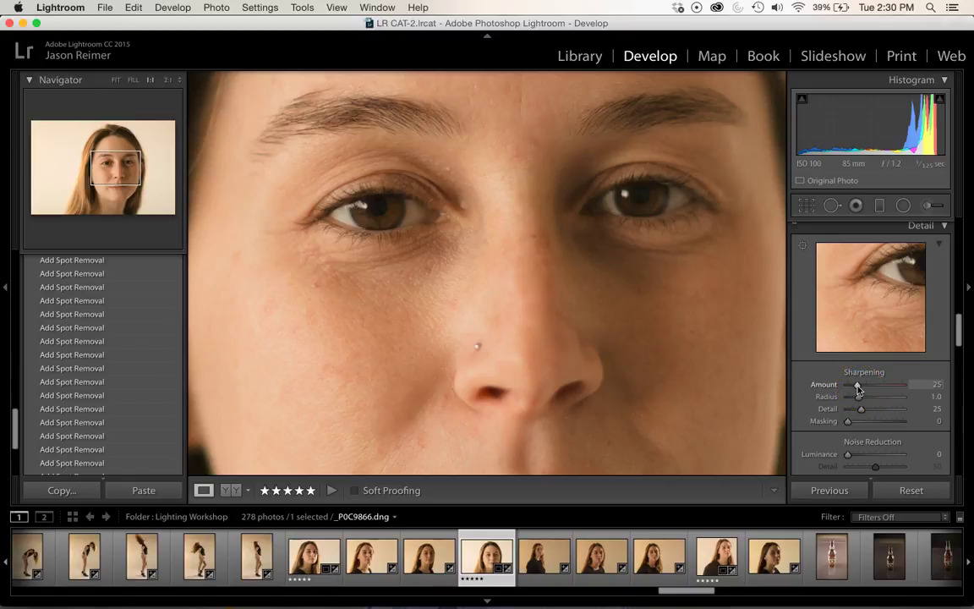
Step: Push the portrait's sharpening to Amount 150, Radius 3.0 and Detail 100, then drop Amount to 0
{"action": "left_click_drag", "start_coordinate": [858, 389], "coordinate": [920, 393]}
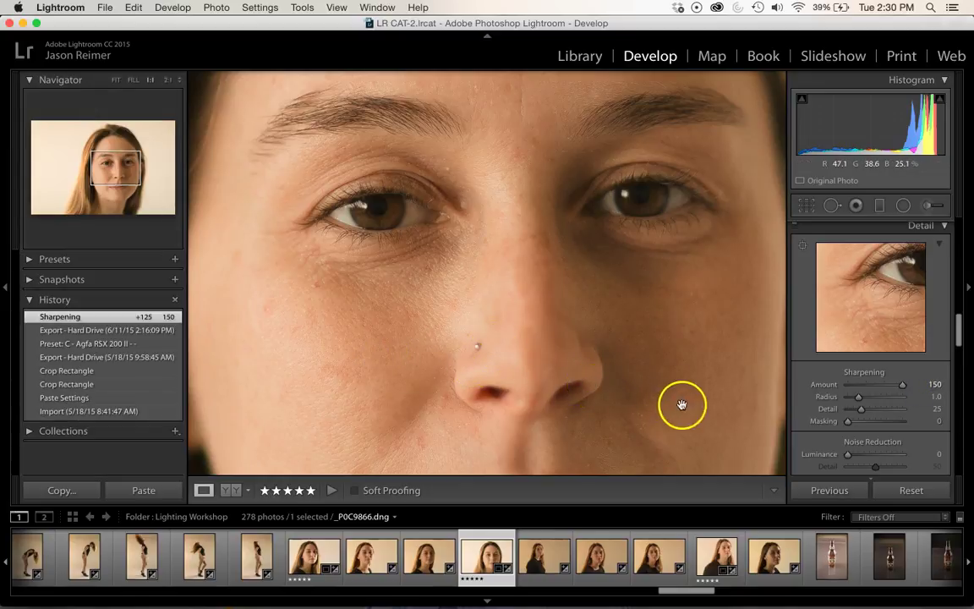
{"action": "left_click_drag", "start_coordinate": [859, 400], "coordinate": [913, 399]}
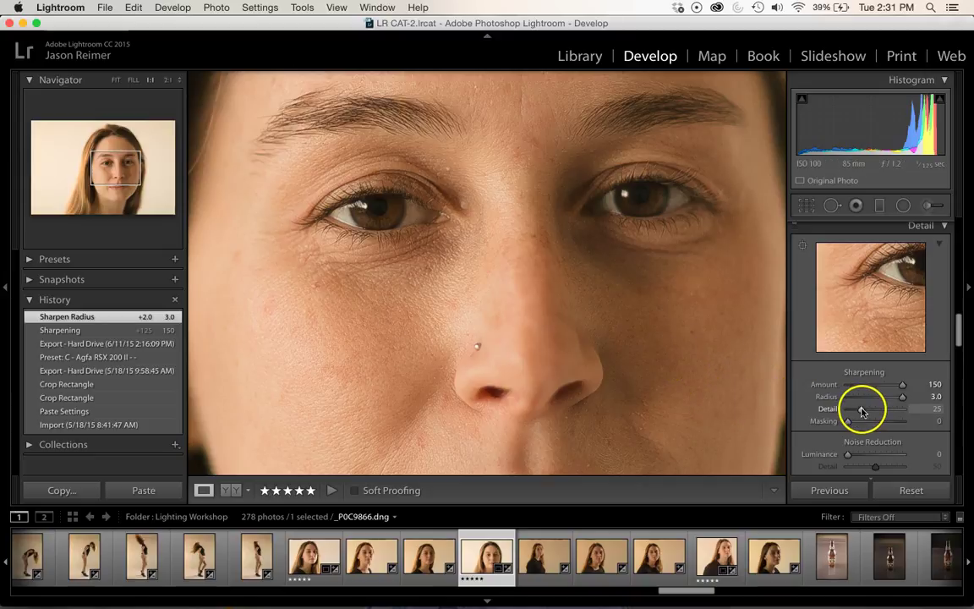
{"action": "left_click_drag", "start_coordinate": [898, 411], "coordinate": [925, 412]}
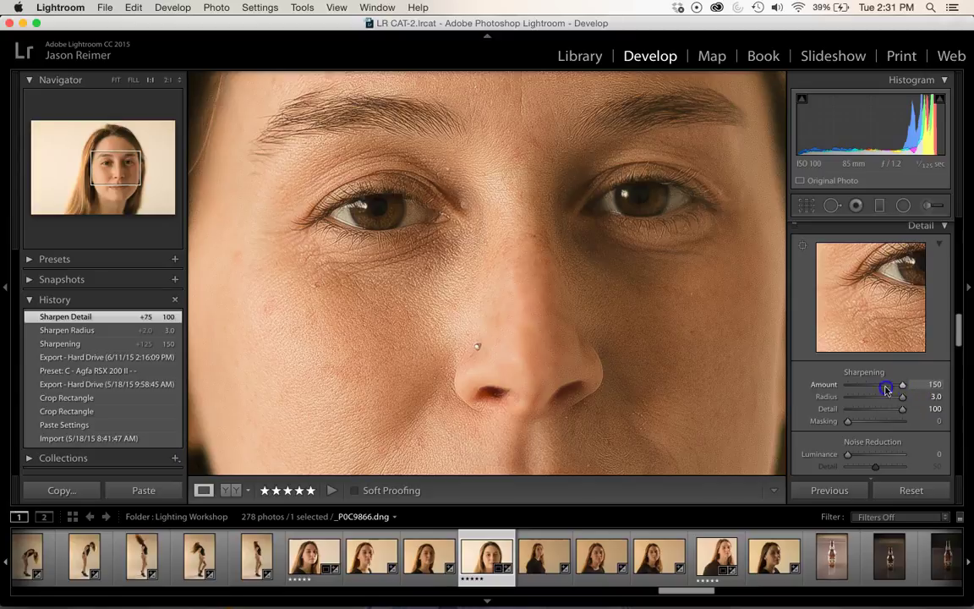
{"action": "left_click_drag", "start_coordinate": [873, 389], "coordinate": [826, 387]}
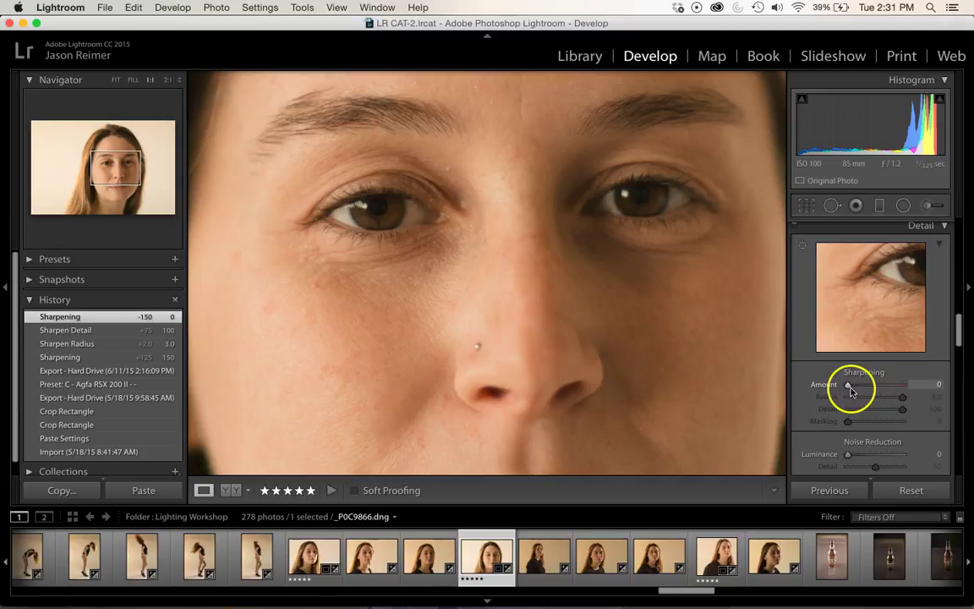
Step: Set the portrait's sharpening sliders to Amount 75, Radius 1.0 and Detail 25
{"action": "left_click_drag", "start_coordinate": [849, 386], "coordinate": [859, 388]}
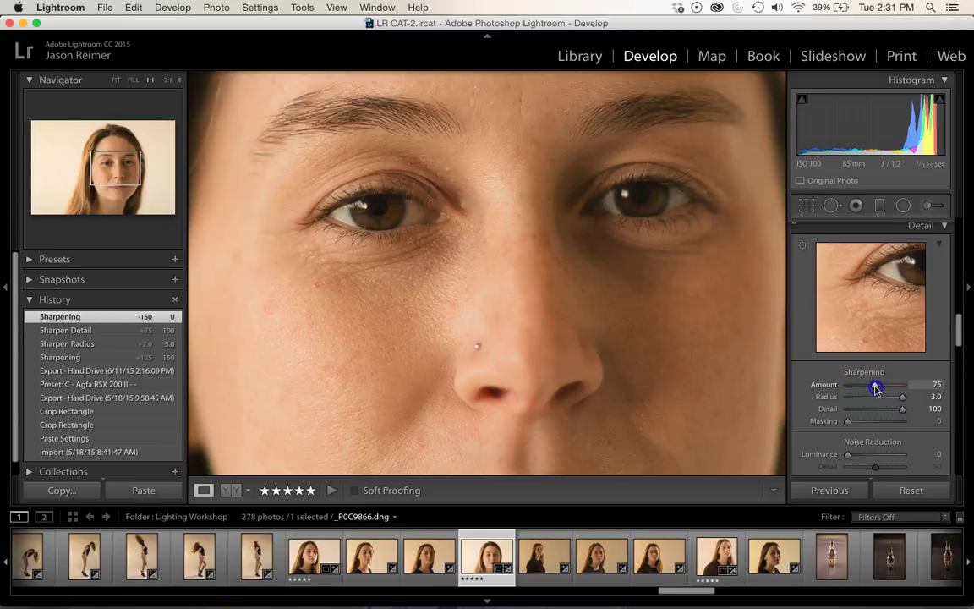
{"action": "left_click_drag", "start_coordinate": [876, 389], "coordinate": [876, 388]}
{"action": "left_click", "coordinate": [903, 398]}
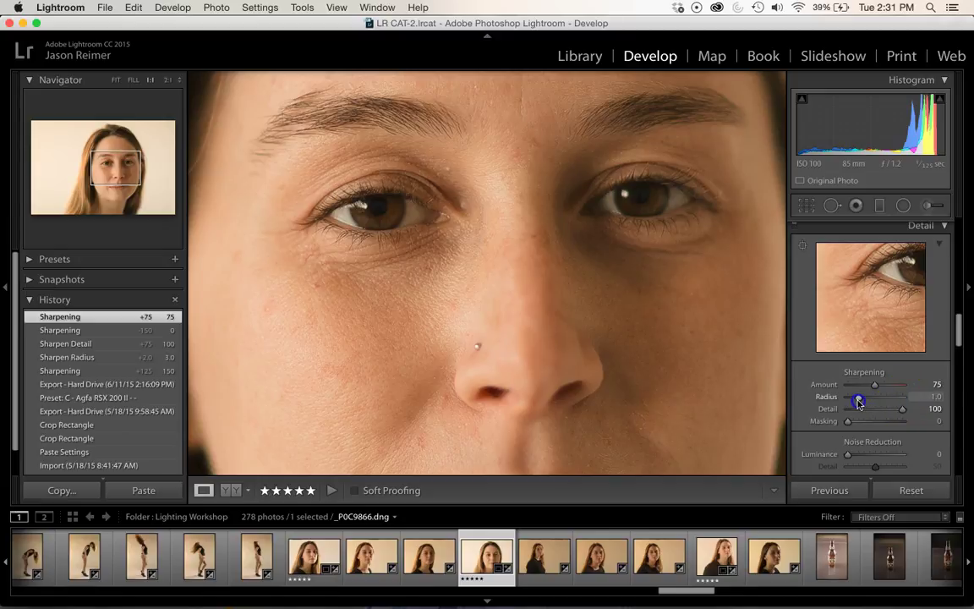
{"action": "left_click_drag", "start_coordinate": [858, 402], "coordinate": [858, 402]}
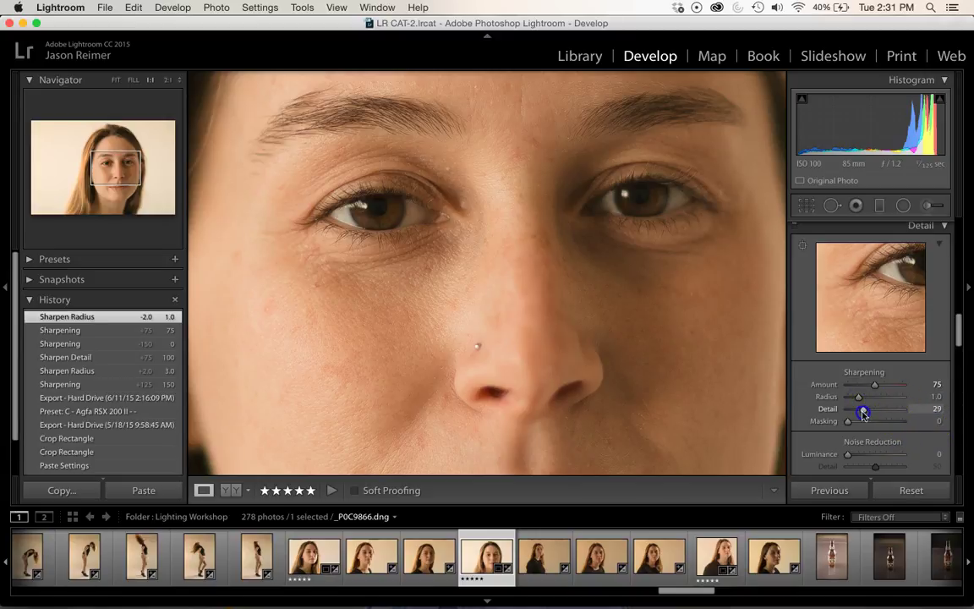
{"action": "left_click_drag", "start_coordinate": [861, 412], "coordinate": [861, 412]}
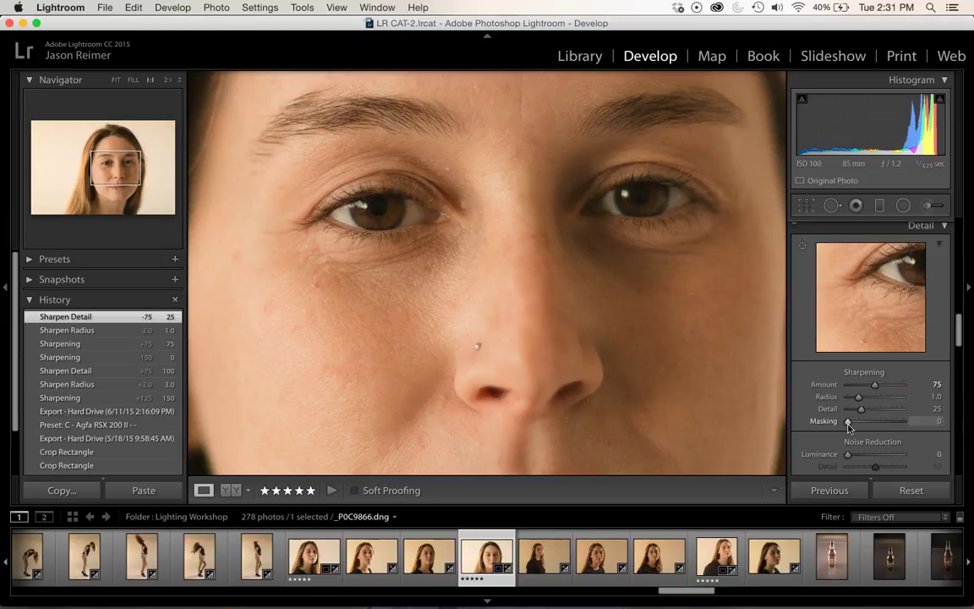
Step: Raise the portrait's Masking to 83 while watching the Alt edge-mask preview
{"action": "key", "text": "alt"}
{"action": "left_click_drag", "start_coordinate": [849, 427], "coordinate": [895, 425]}
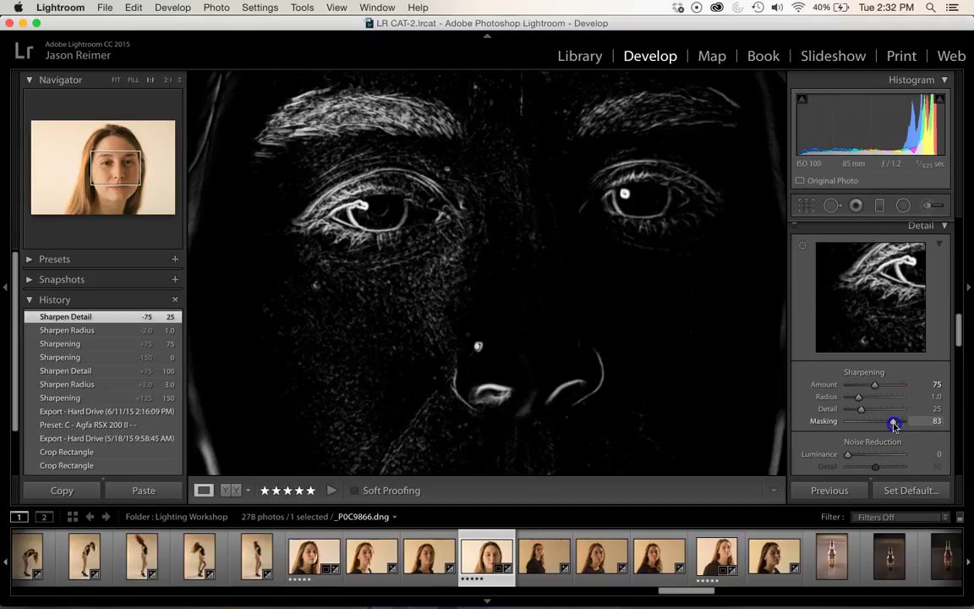
{"action": "left_click_drag", "start_coordinate": [894, 425], "coordinate": [894, 424]}
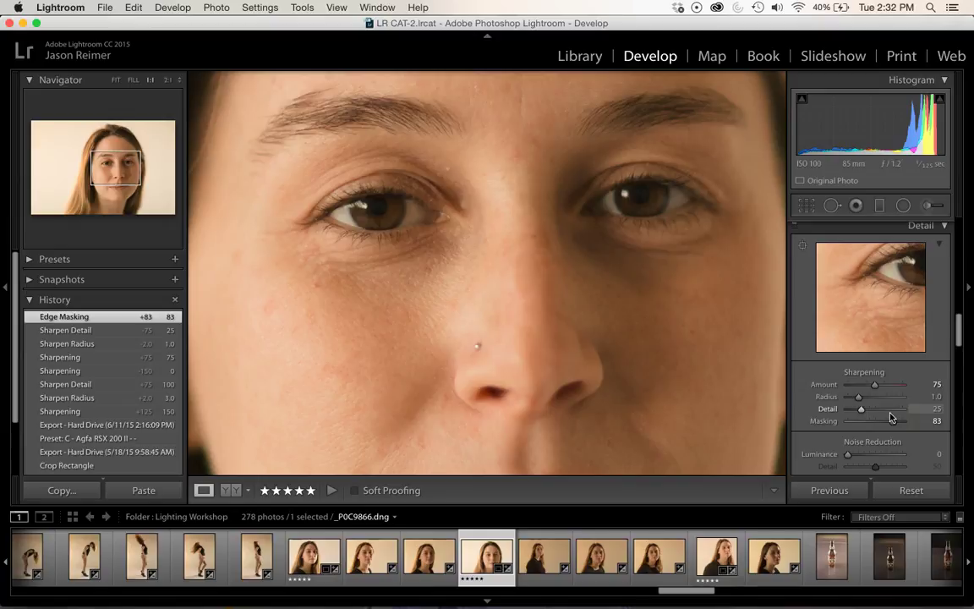
Step: Zoom out to fit the whole portrait, sharpened at Amount 75 and Masking 83
{"action": "mouse_move", "coordinate": [892, 418]}
{"action": "left_mouse_down"}
{"action": "mouse_move", "coordinate": [880, 418]}
{"action": "mouse_move", "coordinate": [896, 426]}
{"action": "left_mouse_up"}
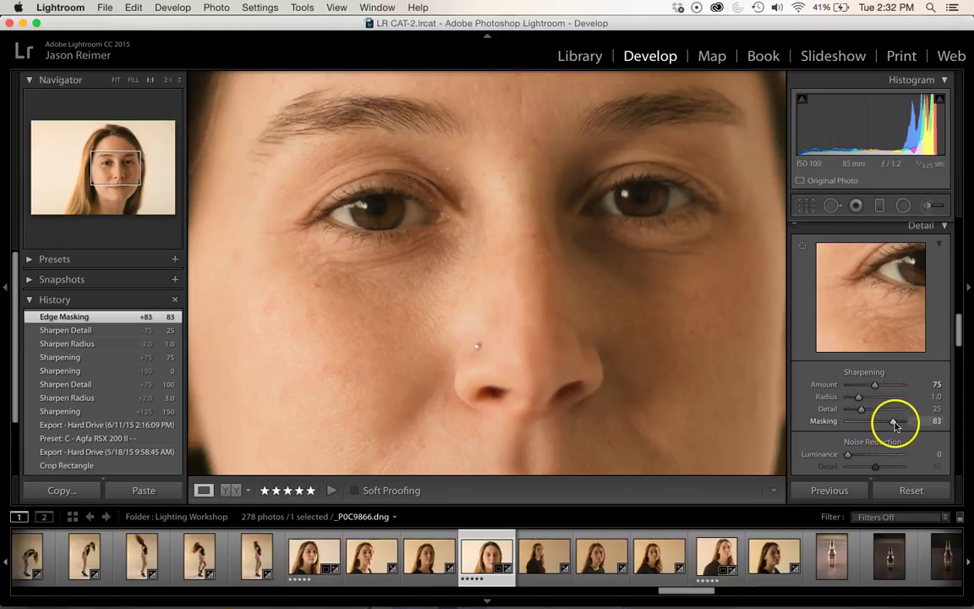
{"action": "left_click", "coordinate": [859, 398]}
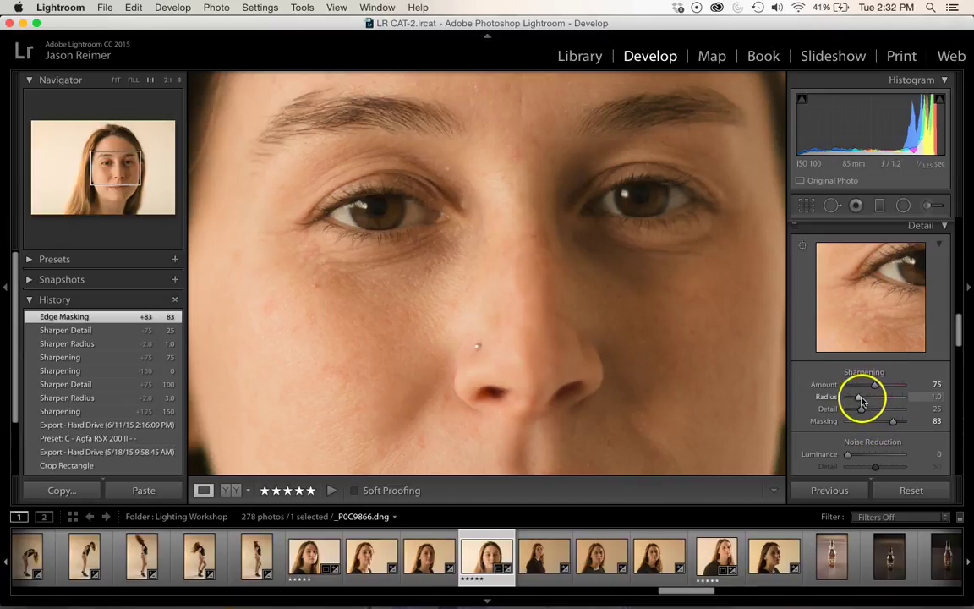
{"action": "left_click", "coordinate": [507, 315]}
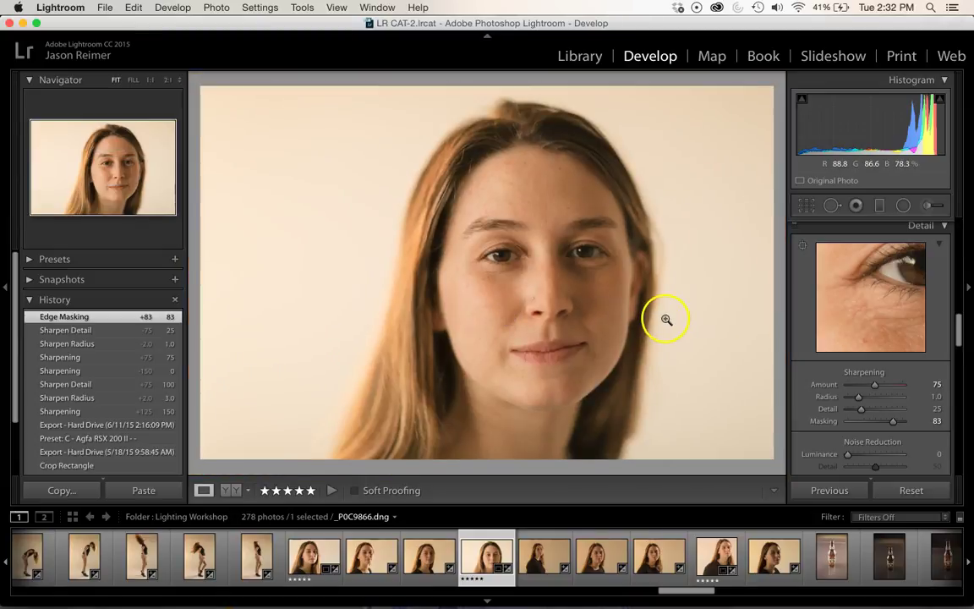